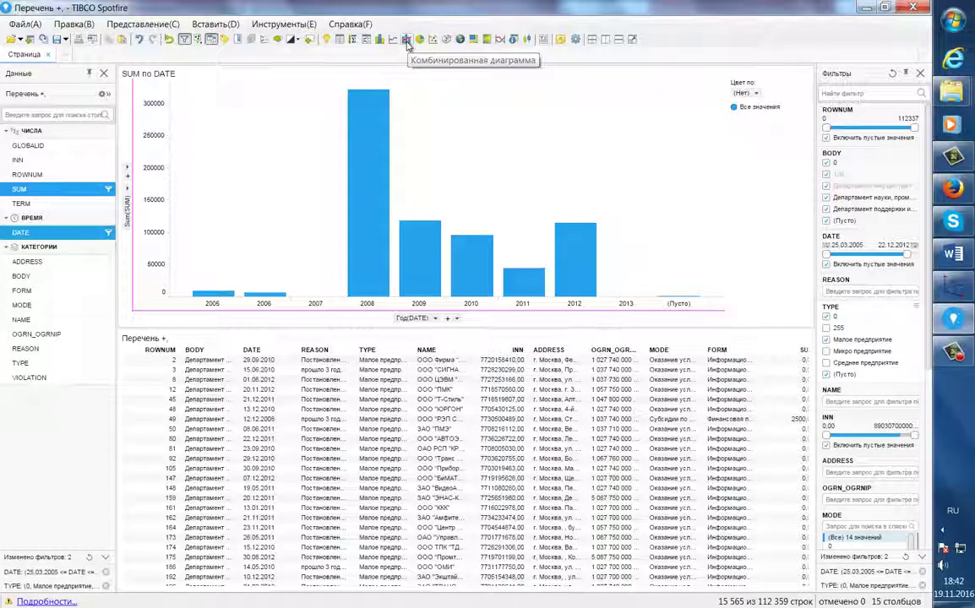
{"action": "left_click", "coordinate": [338, 38]}
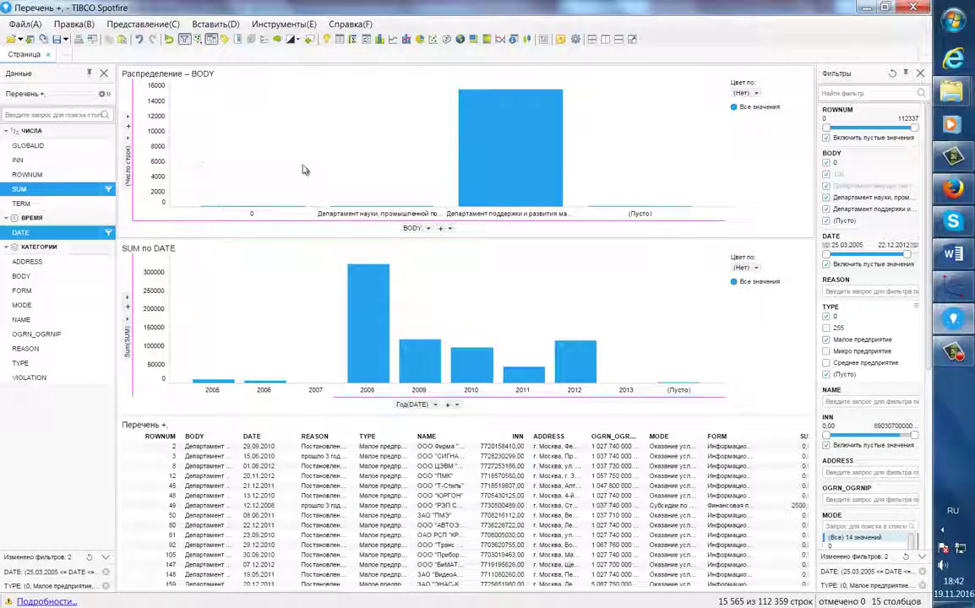
{"action": "right_click", "coordinate": [304, 138]}
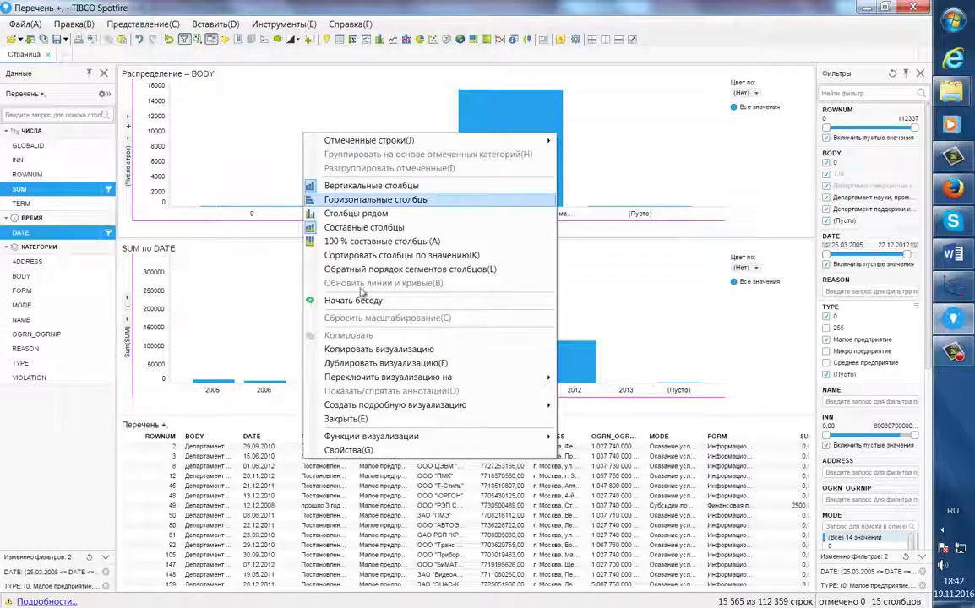
{"action": "left_click", "coordinate": [321, 381]}
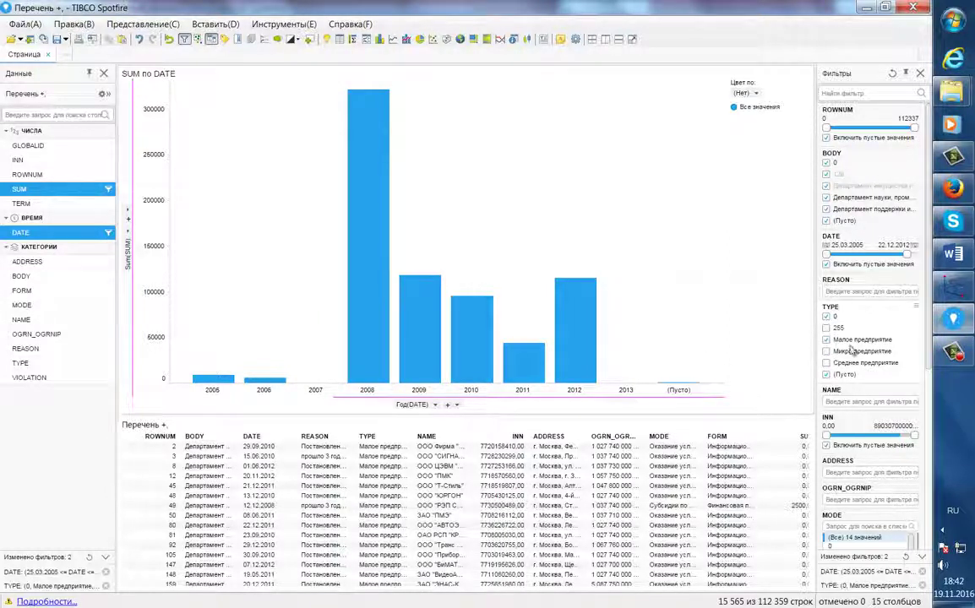
Step: Change the TYPE filter to include Микро предприятие and exclude Малое предприятие and Среднее предприятие
{"action": "left_click", "coordinate": [827, 351]}
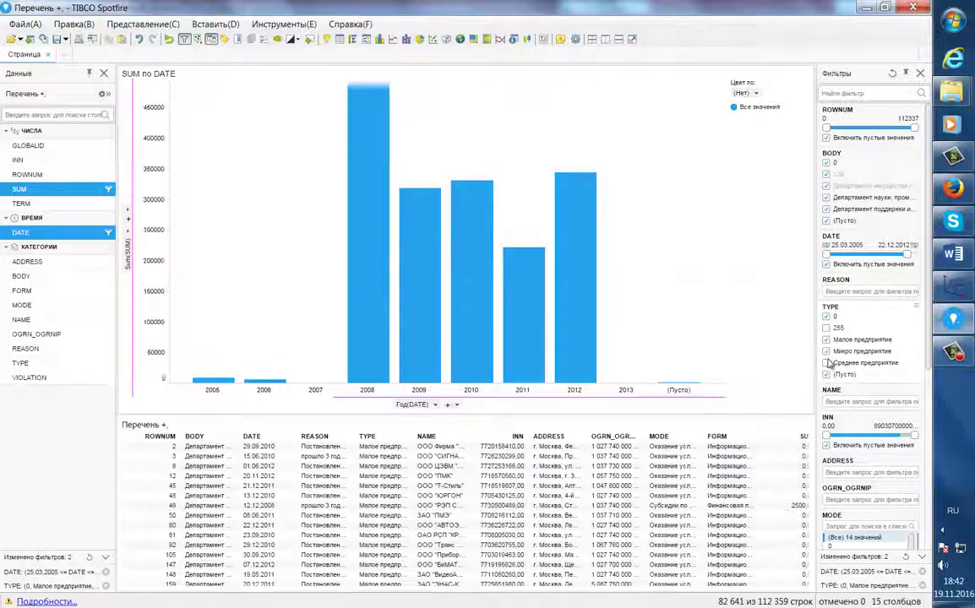
{"action": "left_click", "coordinate": [826, 362]}
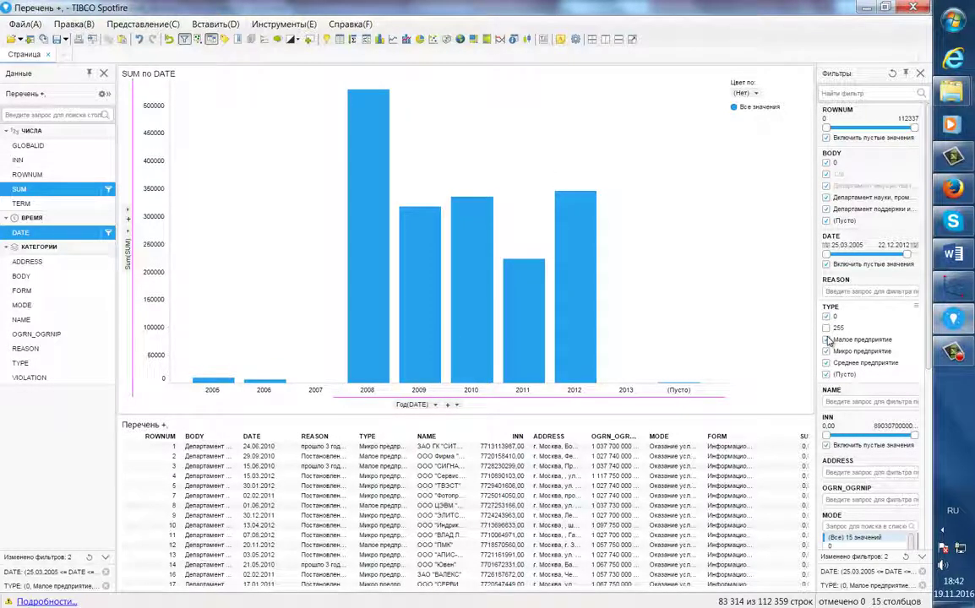
{"action": "left_click", "coordinate": [827, 363]}
{"action": "left_click", "coordinate": [826, 340]}
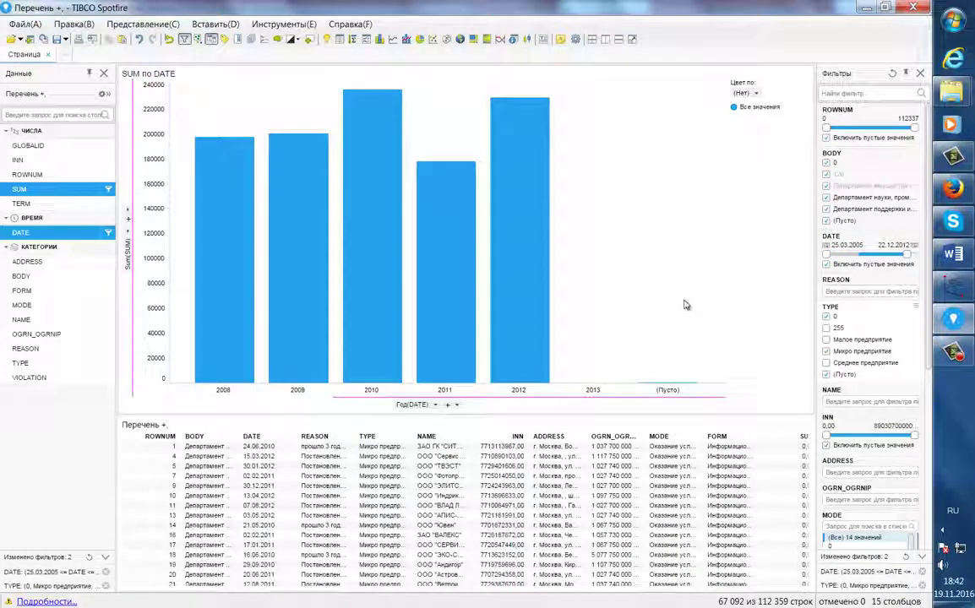
Step: Switch to Анализатор данных, chart the sum of Сумма тыс.руб by Вид предприятия and sort the results by descending sum
{"action": "left_click", "coordinate": [940, 299]}
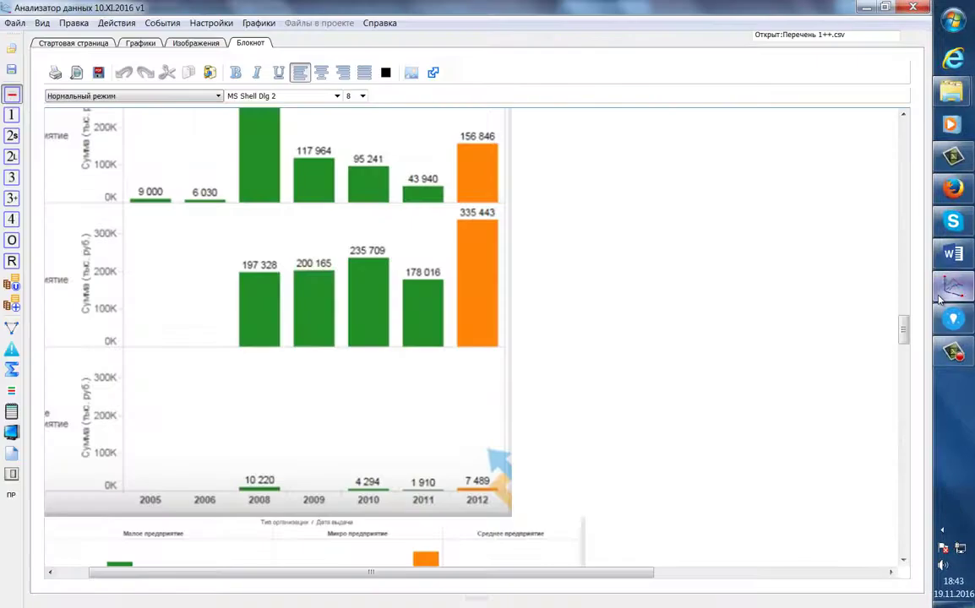
{"action": "left_click", "coordinate": [127, 42]}
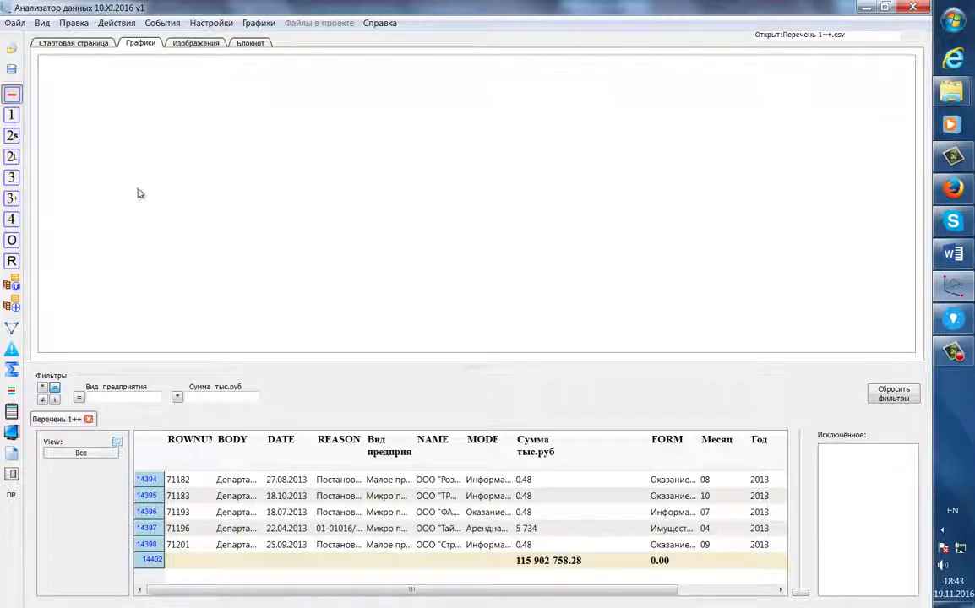
{"action": "left_click", "coordinate": [12, 135]}
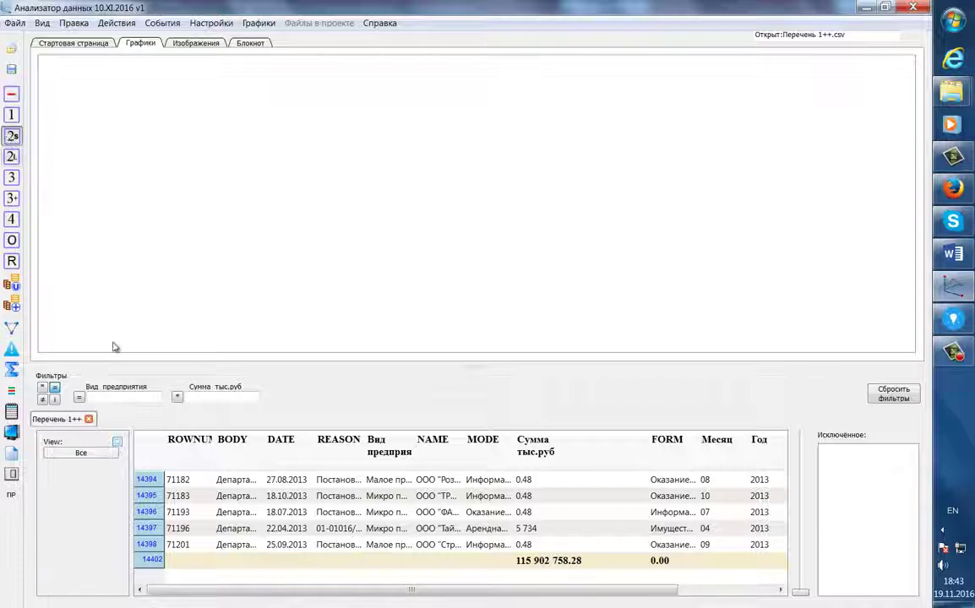
{"action": "left_click", "coordinate": [381, 455]}
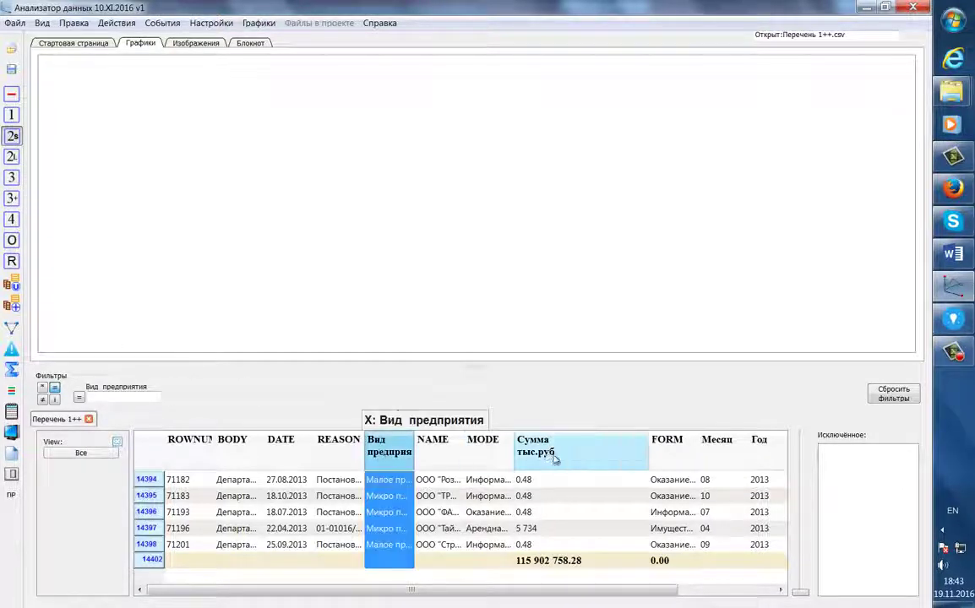
{"action": "left_click", "coordinate": [545, 453]}
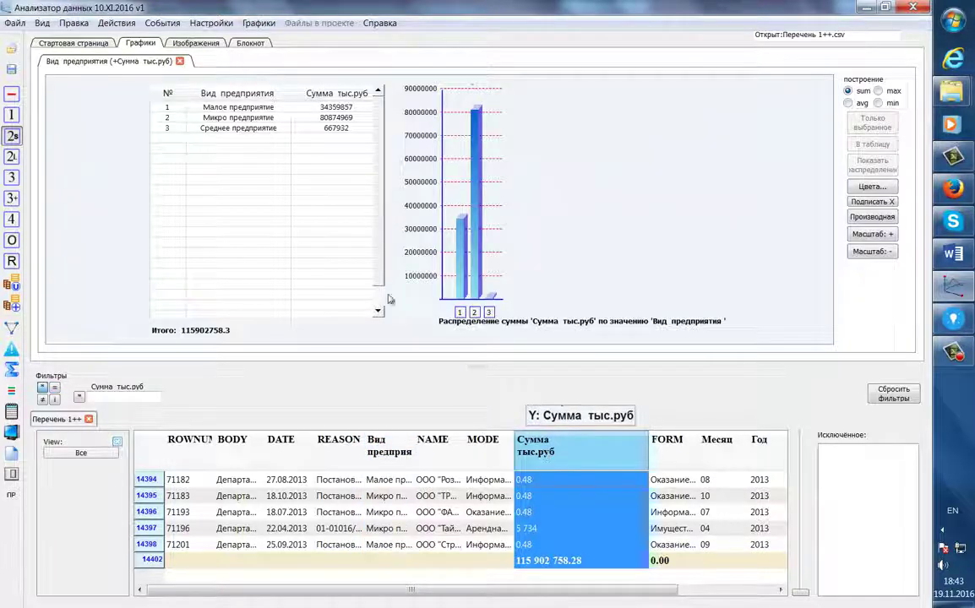
{"action": "left_click", "coordinate": [335, 95]}
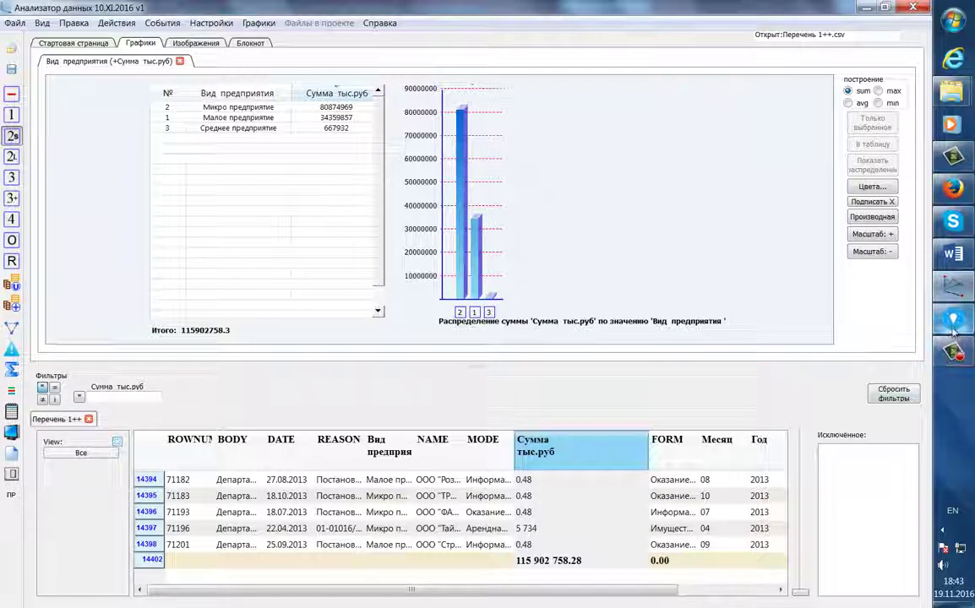
Step: Check the yearly SUM chart in TIBCO Spotfire for comparison and return to Анализатор данных
{"action": "key", "text": "alt+Tab"}
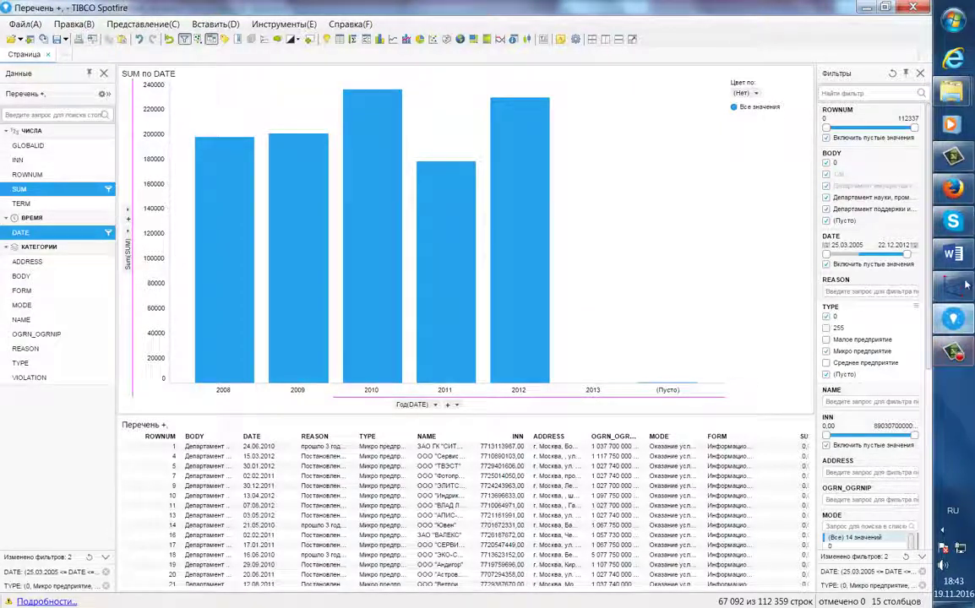
{"action": "mouse_move", "coordinate": [965, 288]}
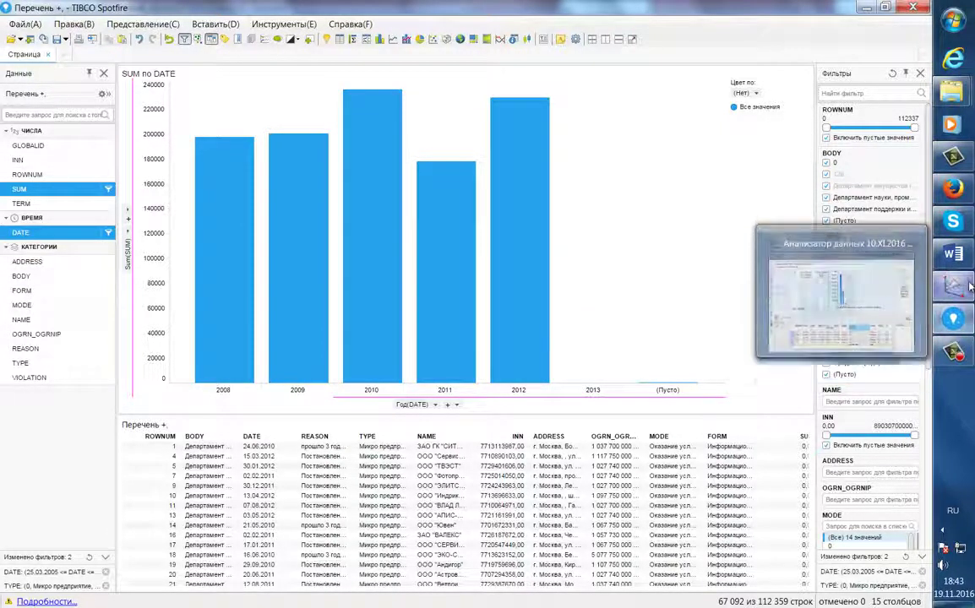
{"action": "left_click", "coordinate": [794, 294]}
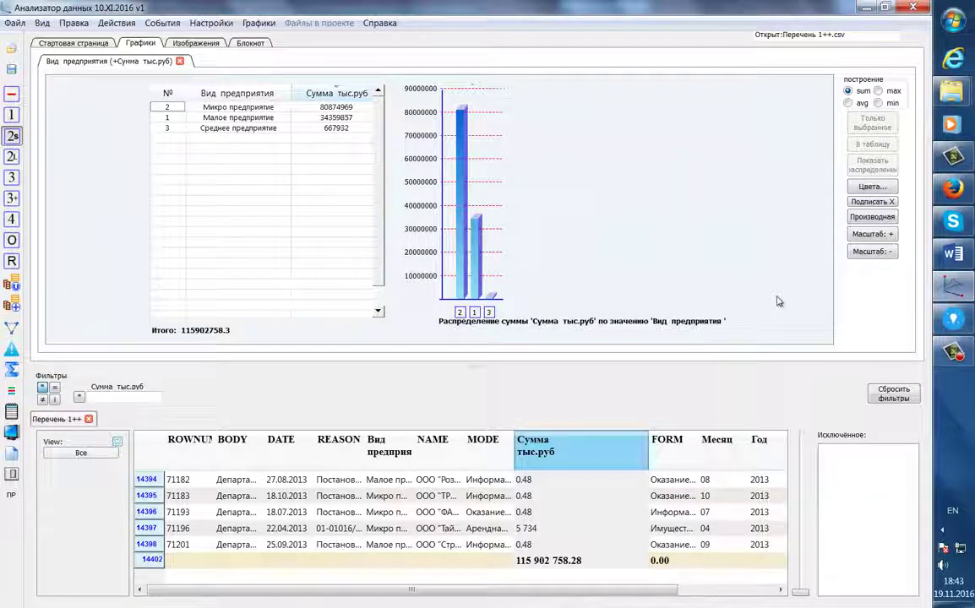
Step: Select all three enterprise types in the bar chart and show their distribution by the Год column
{"action": "left_click_drag", "start_coordinate": [546, 254], "coordinate": [434, 304]}
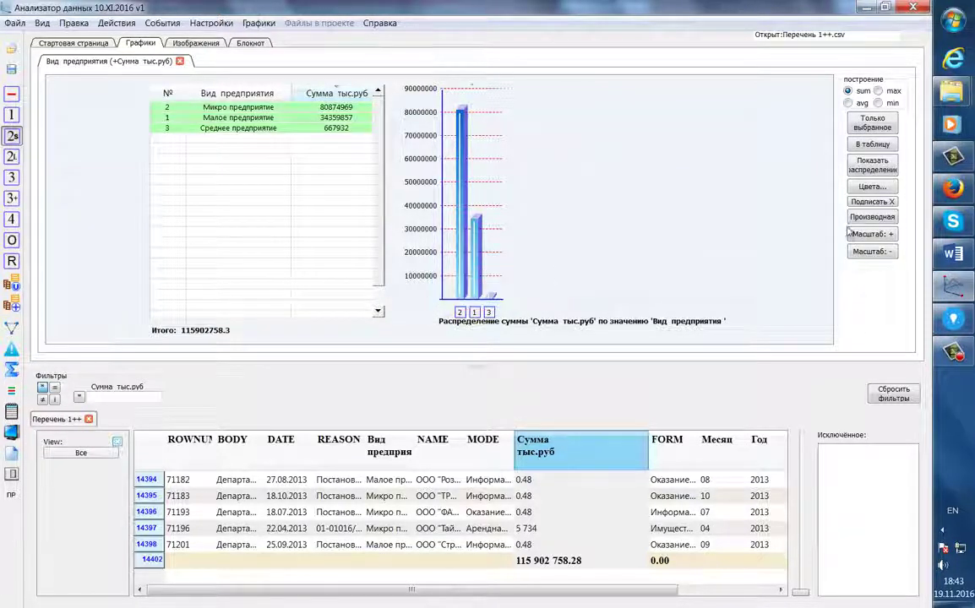
{"action": "left_click", "coordinate": [870, 167]}
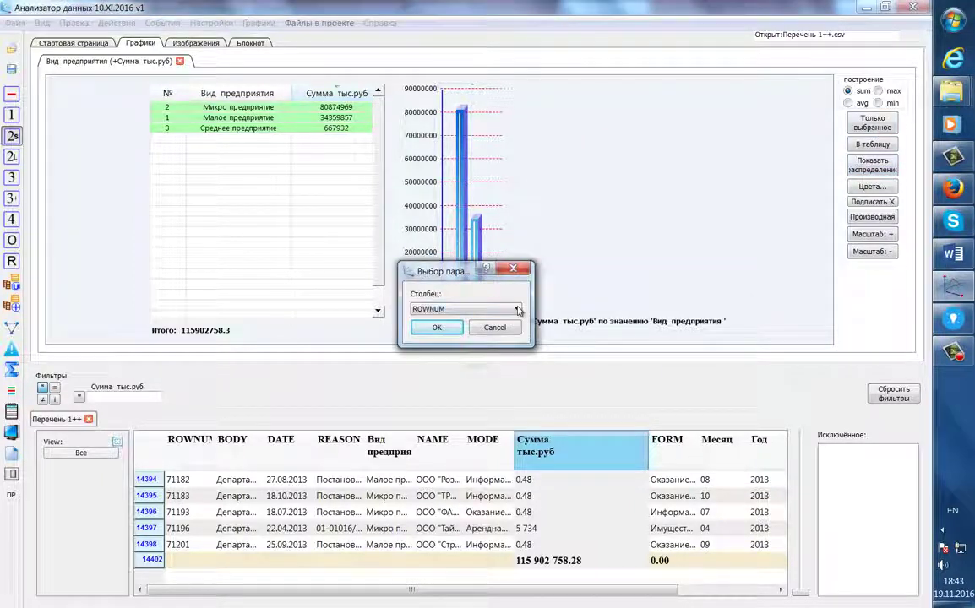
{"action": "left_click", "coordinate": [518, 310]}
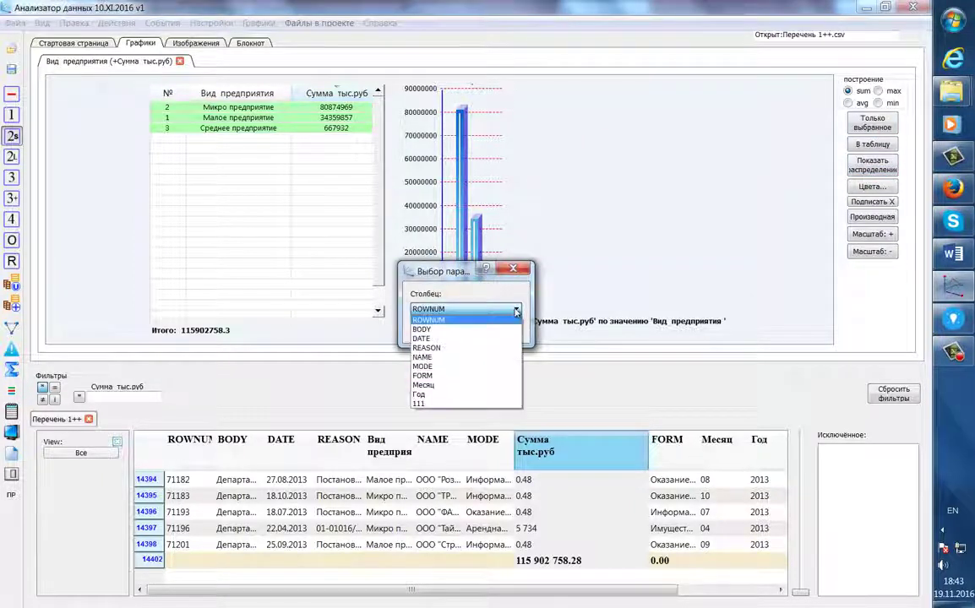
{"action": "left_click", "coordinate": [425, 396]}
{"action": "left_click", "coordinate": [457, 331]}
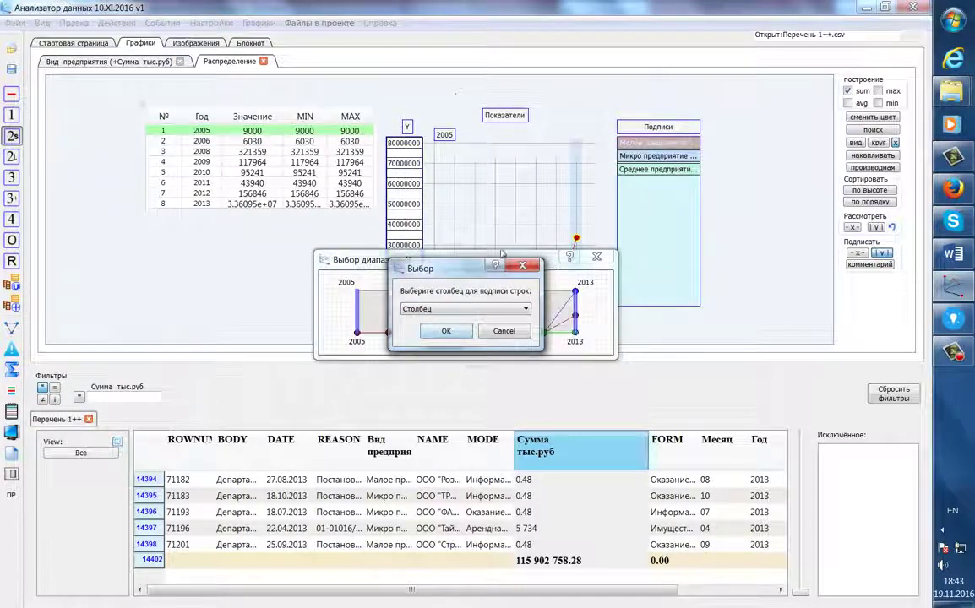
Step: Close the row-label column prompt and narrow the distribution's X range to 2005–2012
{"action": "left_click_drag", "start_coordinate": [467, 268], "coordinate": [547, 396]}
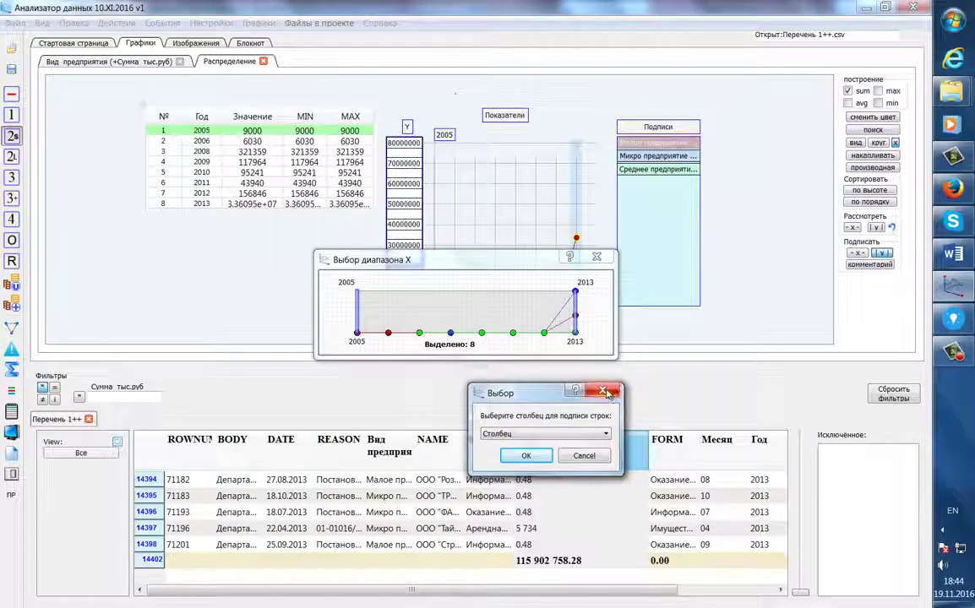
{"action": "key", "text": "Return"}
{"action": "left_click_drag", "start_coordinate": [534, 265], "coordinate": [569, 373]}
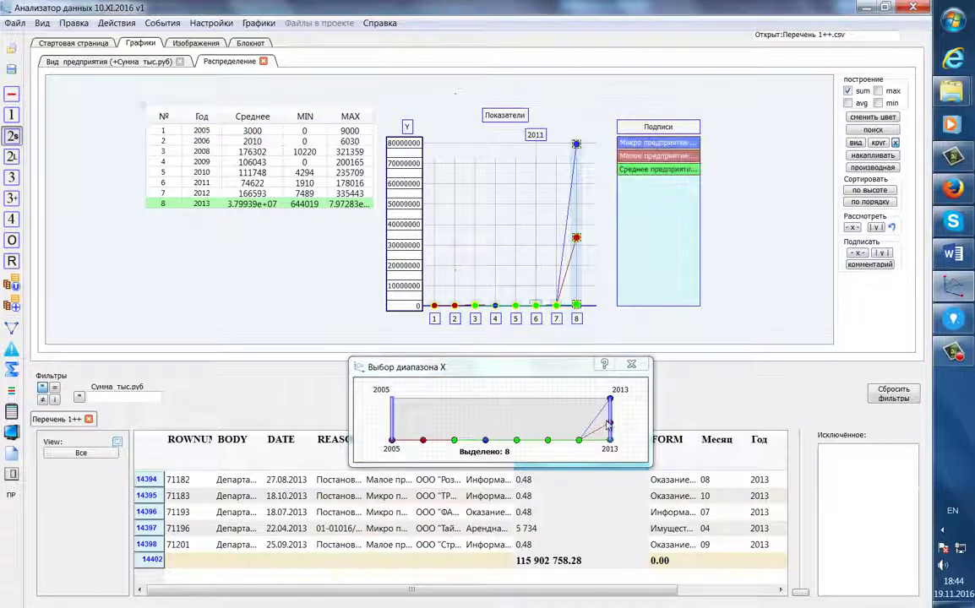
{"action": "left_click_drag", "start_coordinate": [613, 419], "coordinate": [596, 418]}
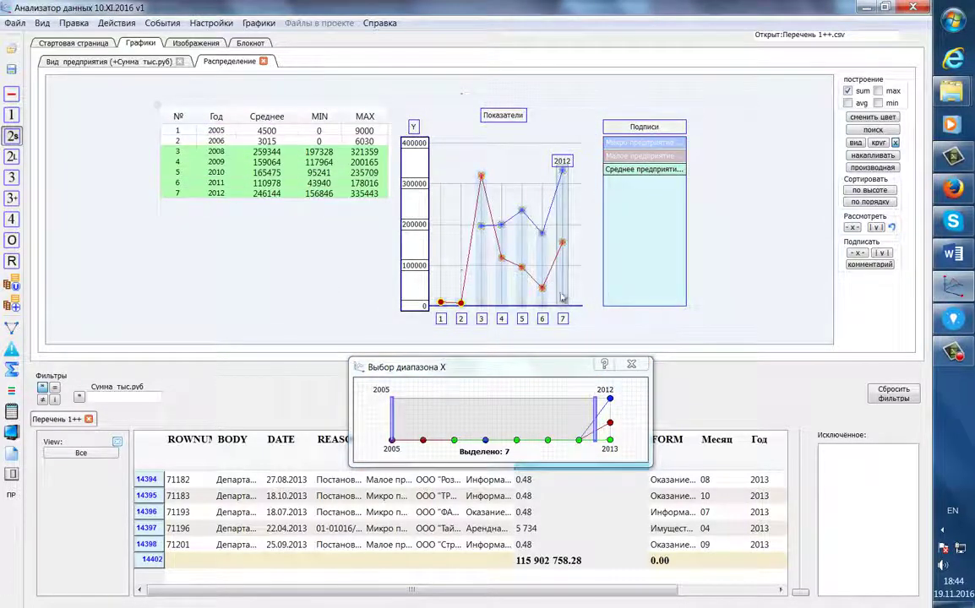
Step: Label the X axis points with their years and isolate the Среднее предприятие series
{"action": "left_click", "coordinate": [867, 254]}
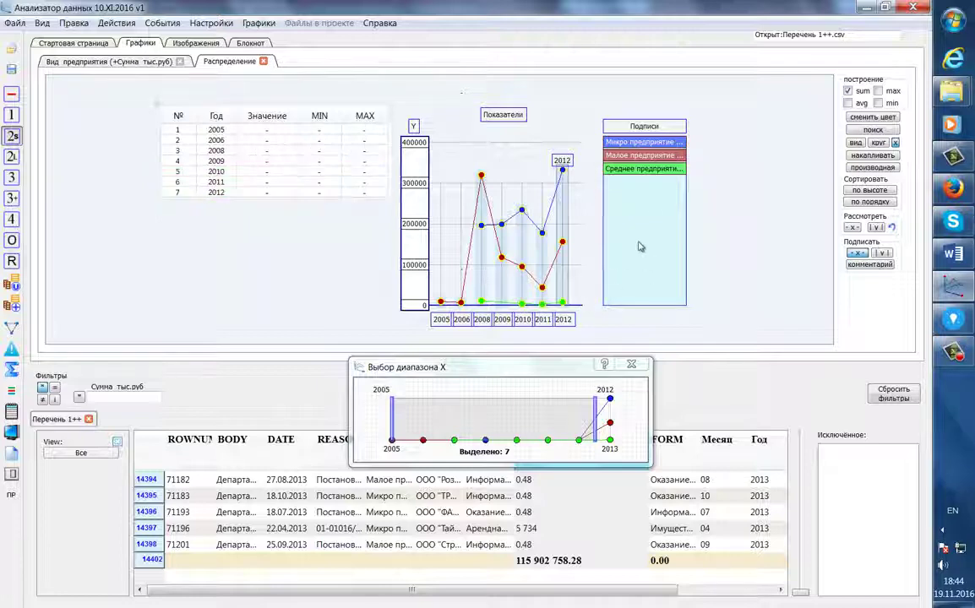
{"action": "left_click", "coordinate": [650, 170]}
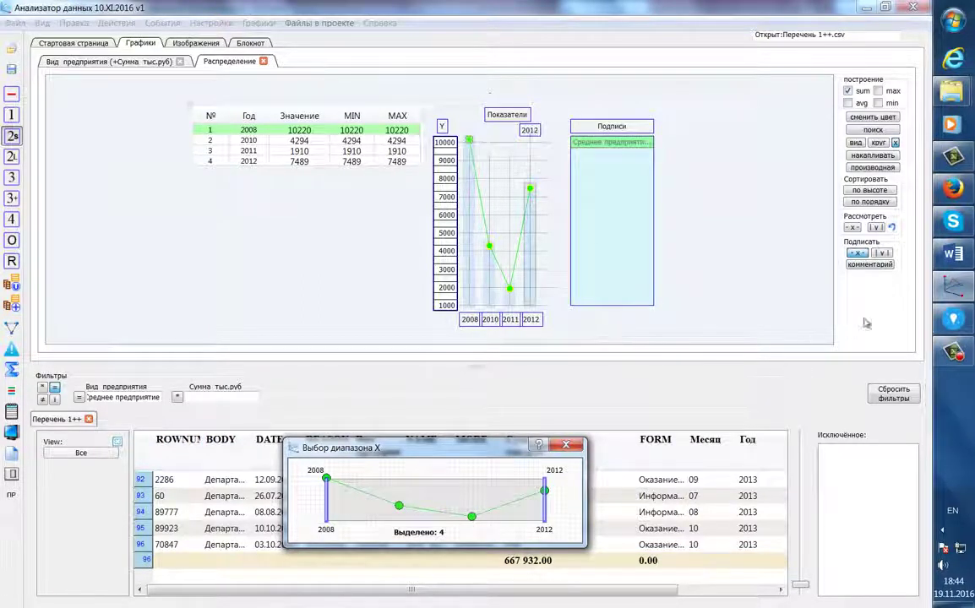
Step: Switch to TIBCO Spotfire and add TYPE as a second value on the bar chart's vertical axis
{"action": "mouse_move", "coordinate": [963, 323]}
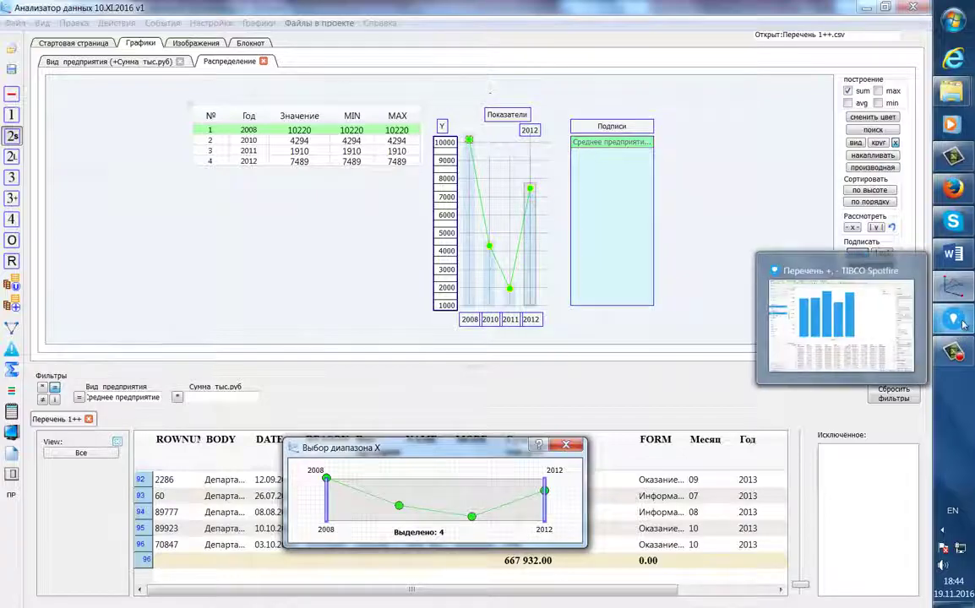
{"action": "left_click", "coordinate": [857, 292]}
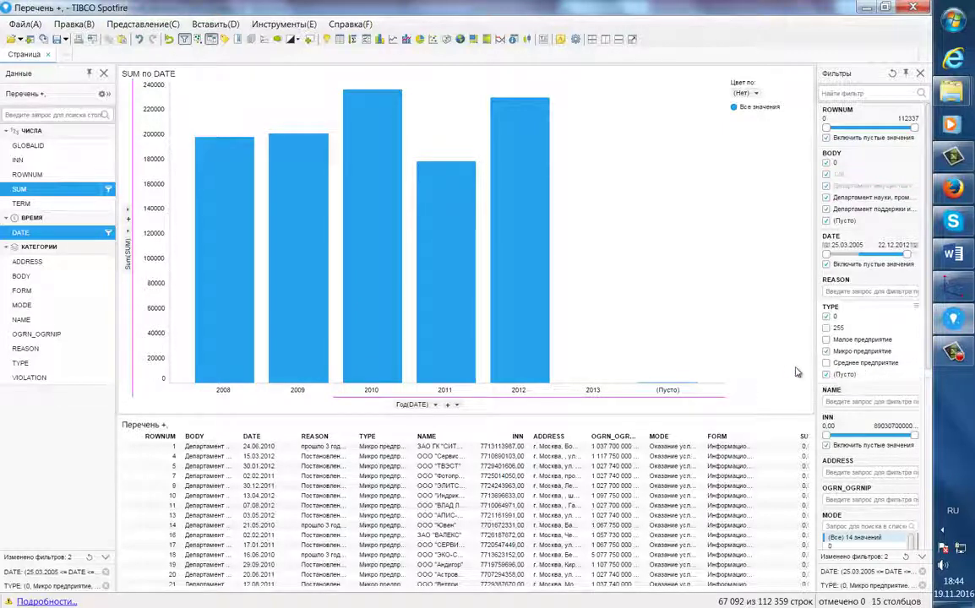
{"action": "left_click", "coordinate": [129, 222]}
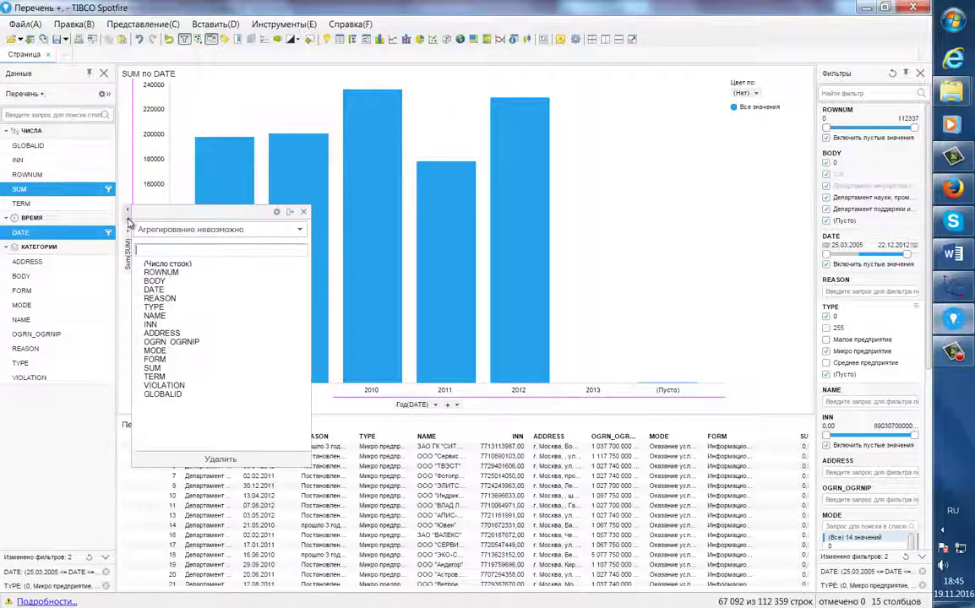
{"action": "left_click", "coordinate": [157, 308]}
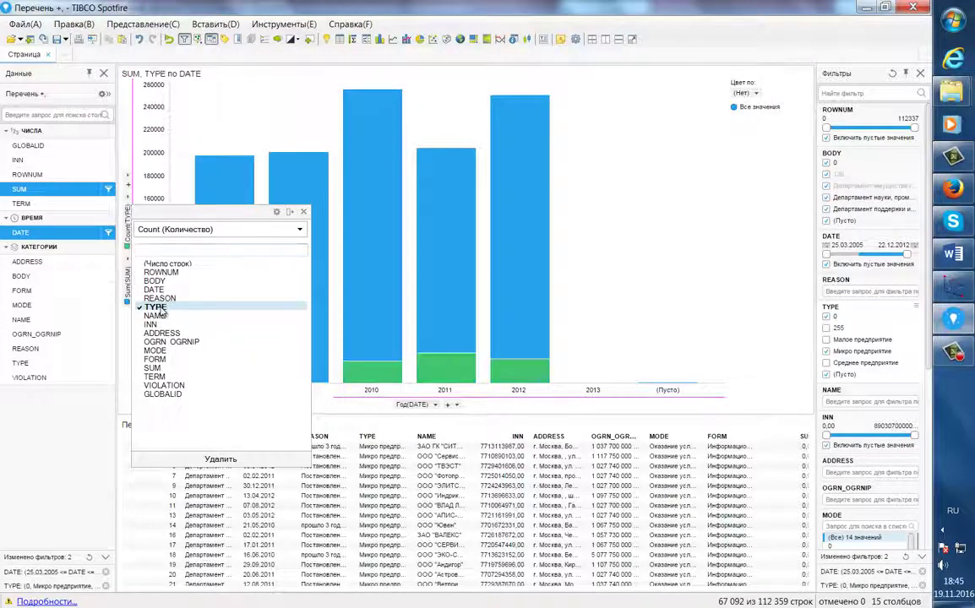
{"action": "left_click", "coordinate": [647, 303]}
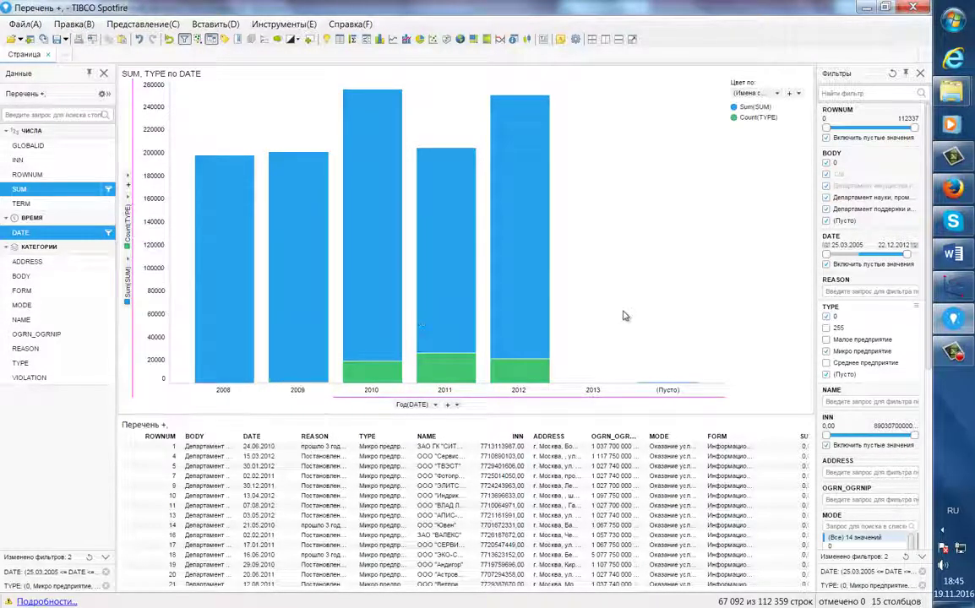
Step: Replace the TYPE column with SUM in the Count value on the bar chart's vertical axis
{"action": "mouse_move", "coordinate": [546, 348]}
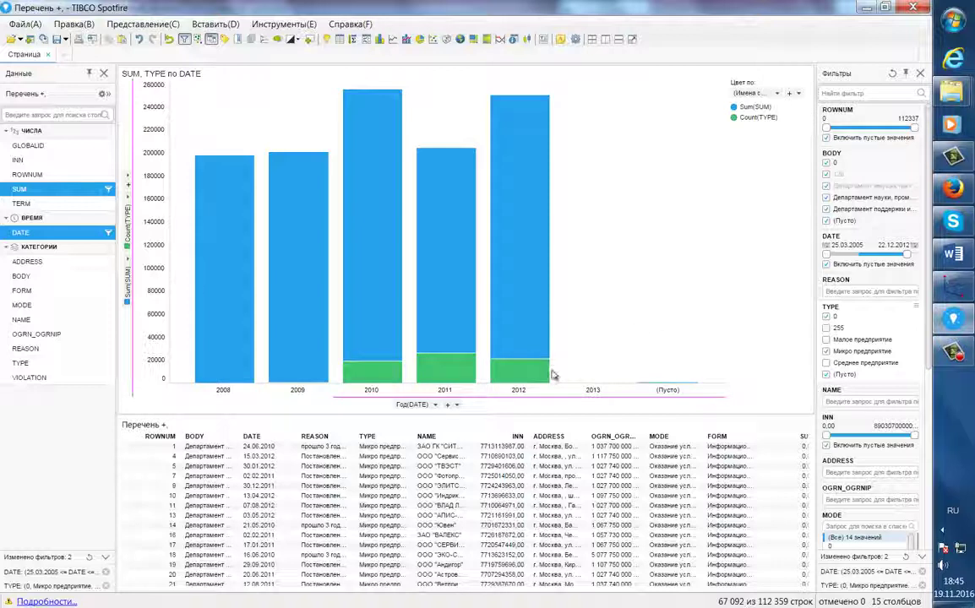
{"action": "mouse_move", "coordinate": [382, 286]}
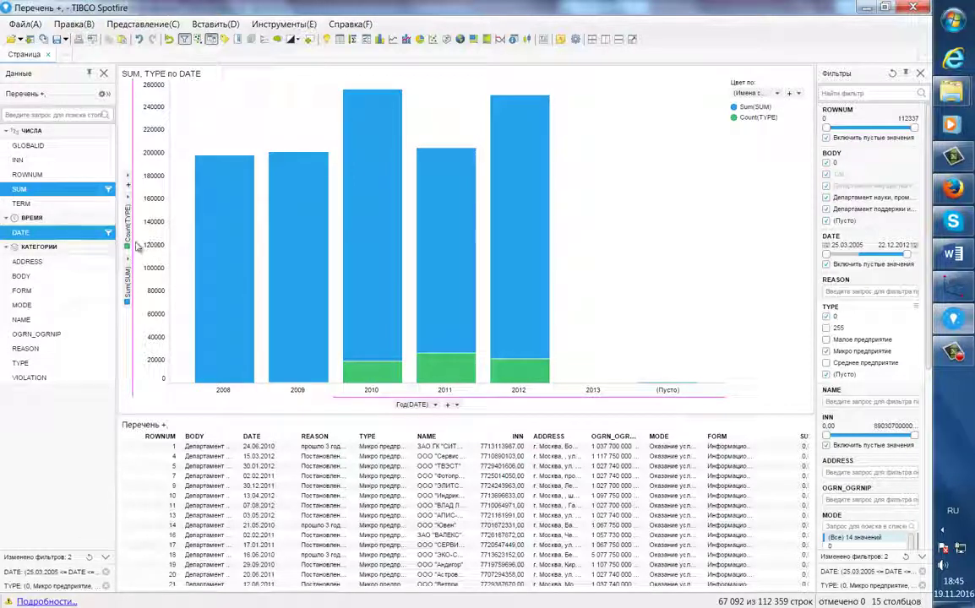
{"action": "left_click", "coordinate": [127, 194]}
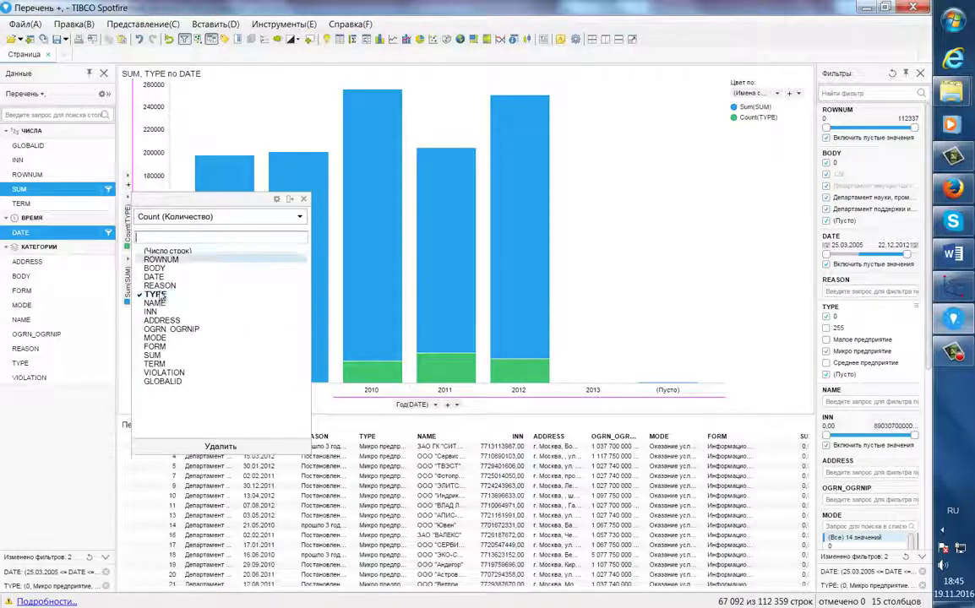
{"action": "left_click", "coordinate": [154, 355]}
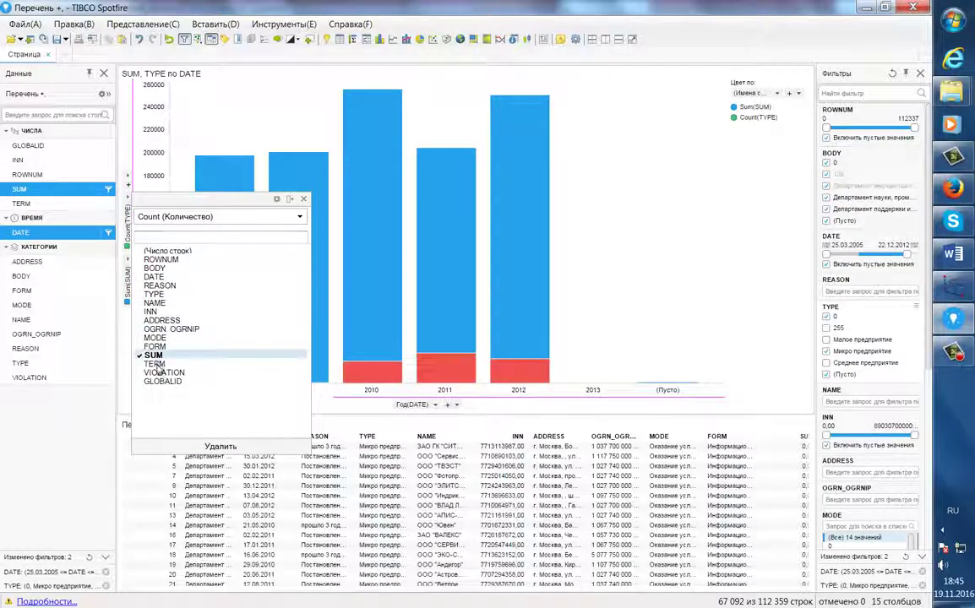
{"action": "left_click", "coordinate": [608, 281]}
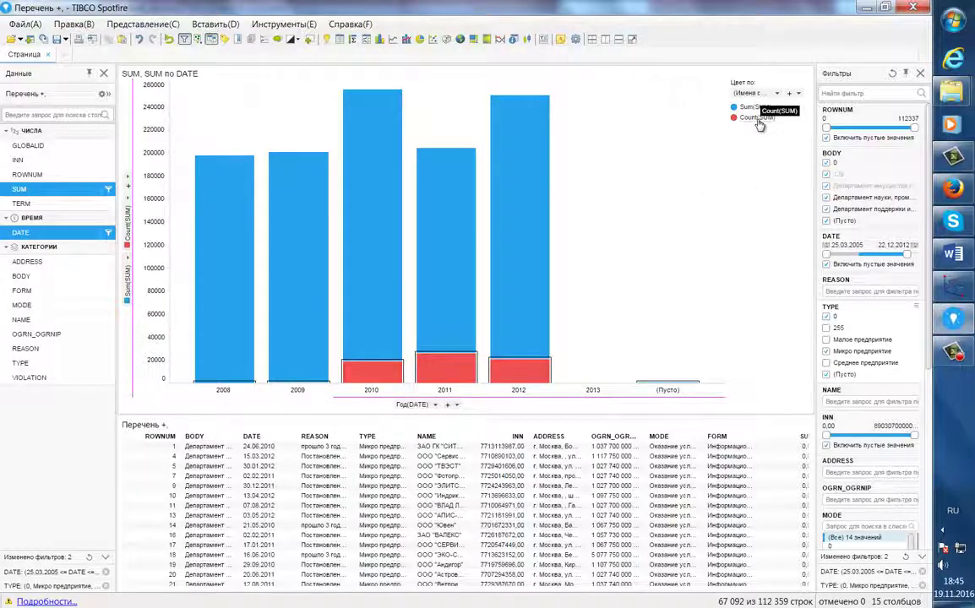
Step: Check the aggregation and column used for the Sum value on the bar chart's vertical axis
{"action": "left_click", "coordinate": [131, 262]}
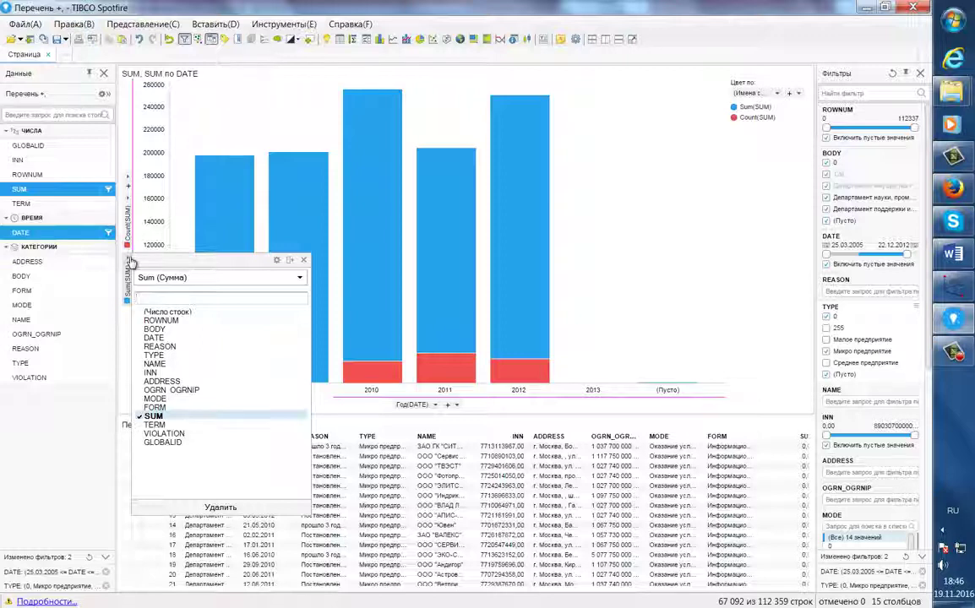
{"action": "left_click", "coordinate": [707, 306]}
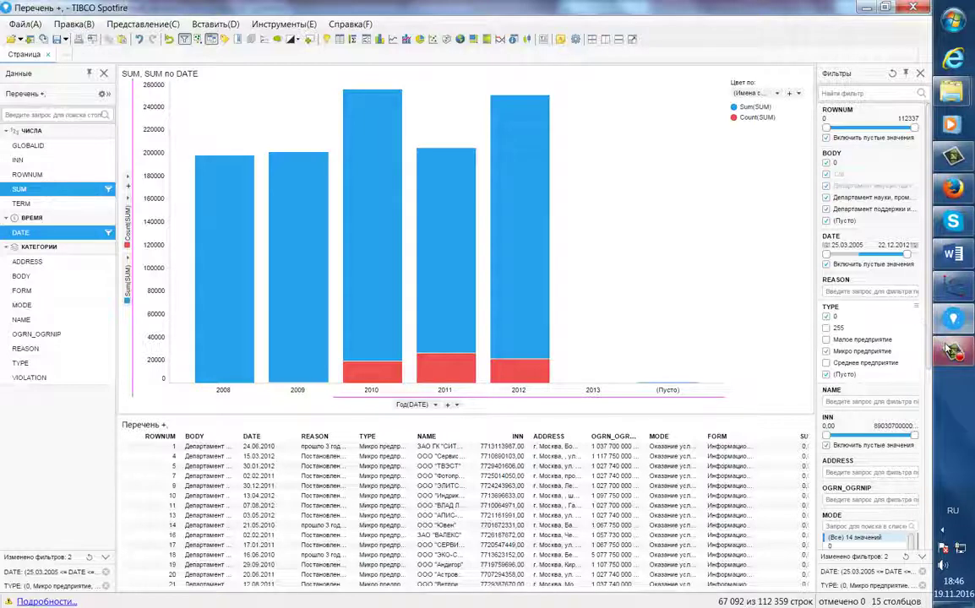
Step: Switch to Анализатор данных and examine the line chart of SUM by year in the notebook
{"action": "mouse_move", "coordinate": [952, 370]}
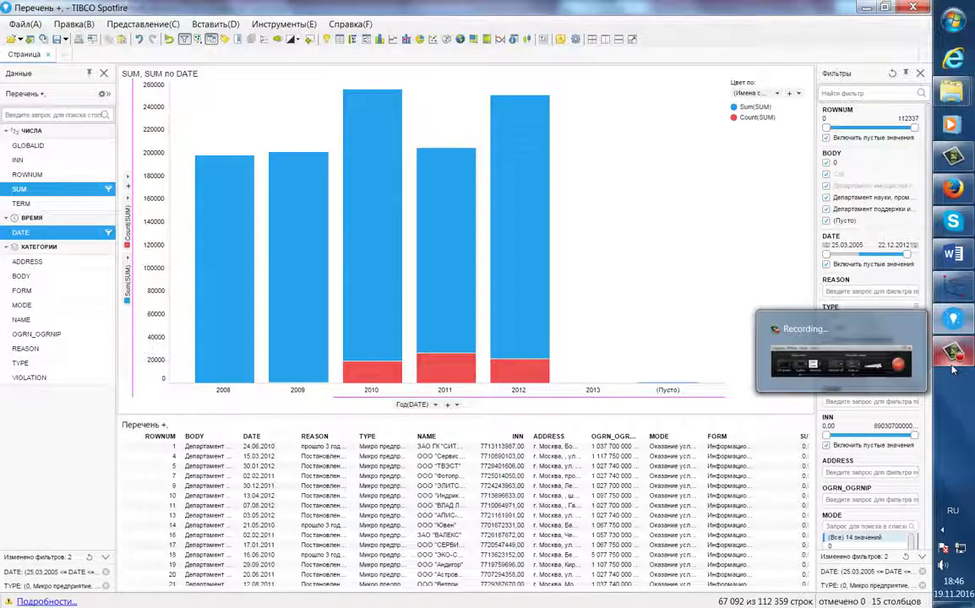
{"action": "left_click", "coordinate": [953, 286]}
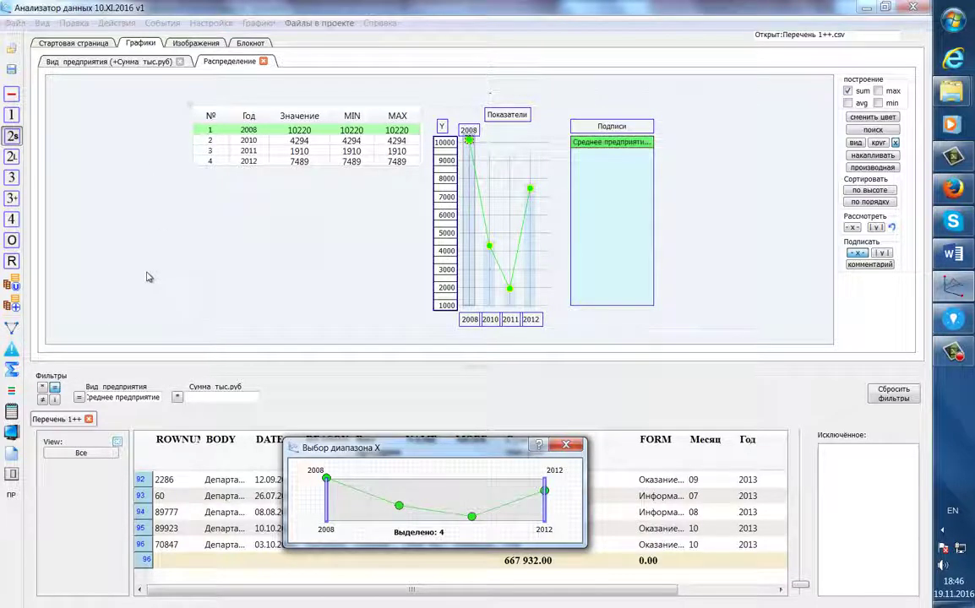
{"action": "left_click", "coordinate": [234, 43]}
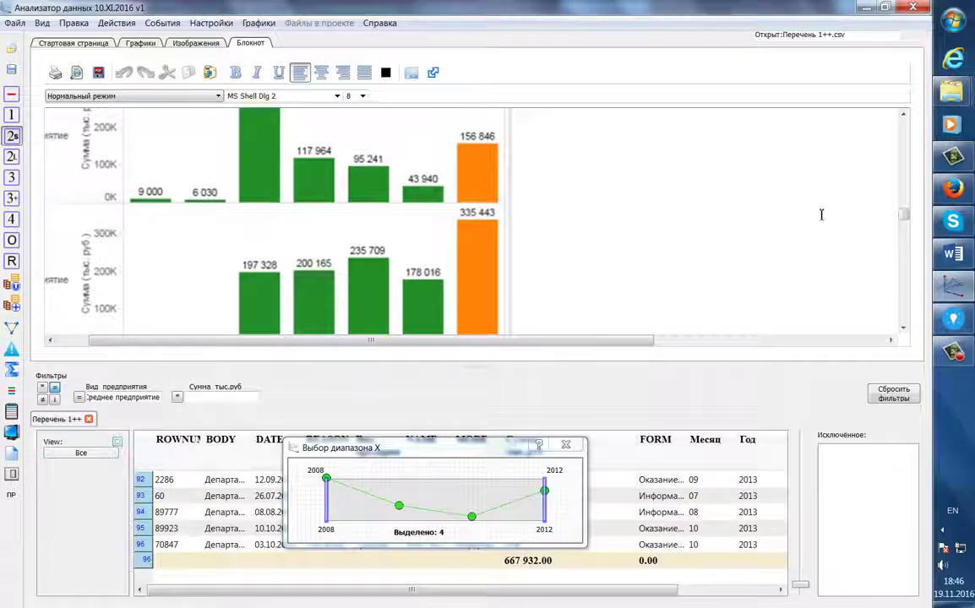
{"action": "left_click_drag", "start_coordinate": [904, 214], "coordinate": [907, 148]}
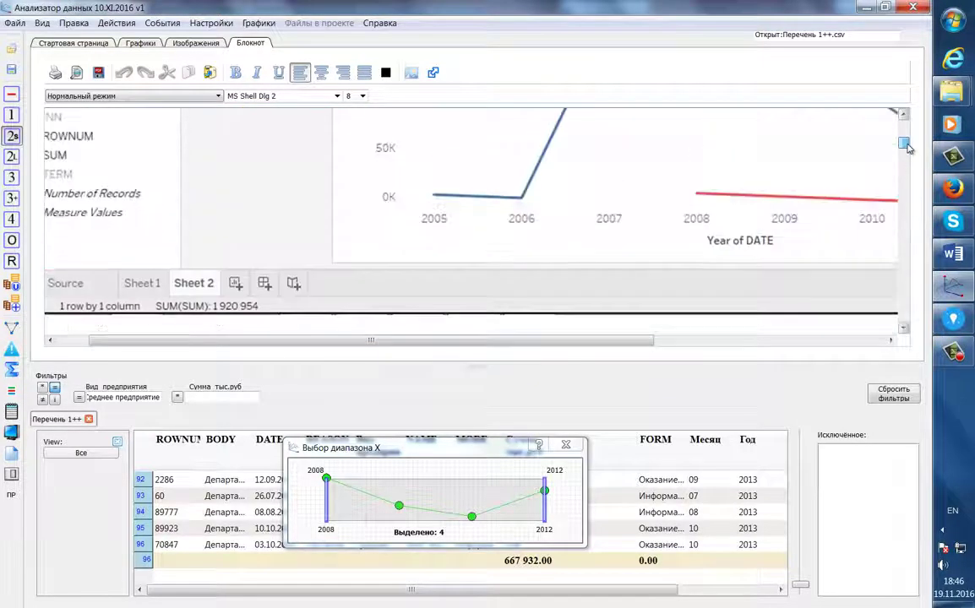
{"action": "left_click_drag", "start_coordinate": [638, 341], "coordinate": [773, 341]}
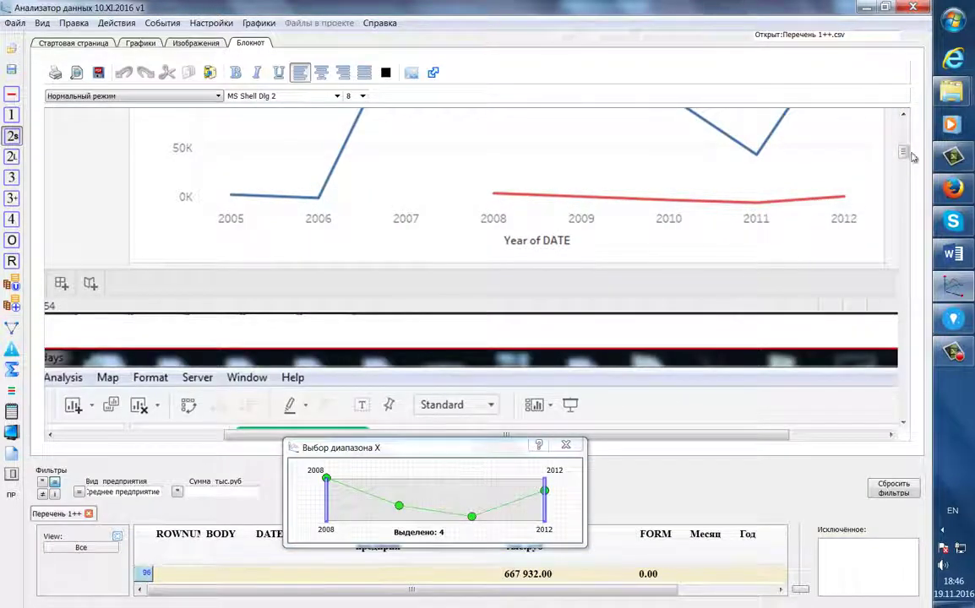
{"action": "left_click_drag", "start_coordinate": [913, 157], "coordinate": [911, 149]}
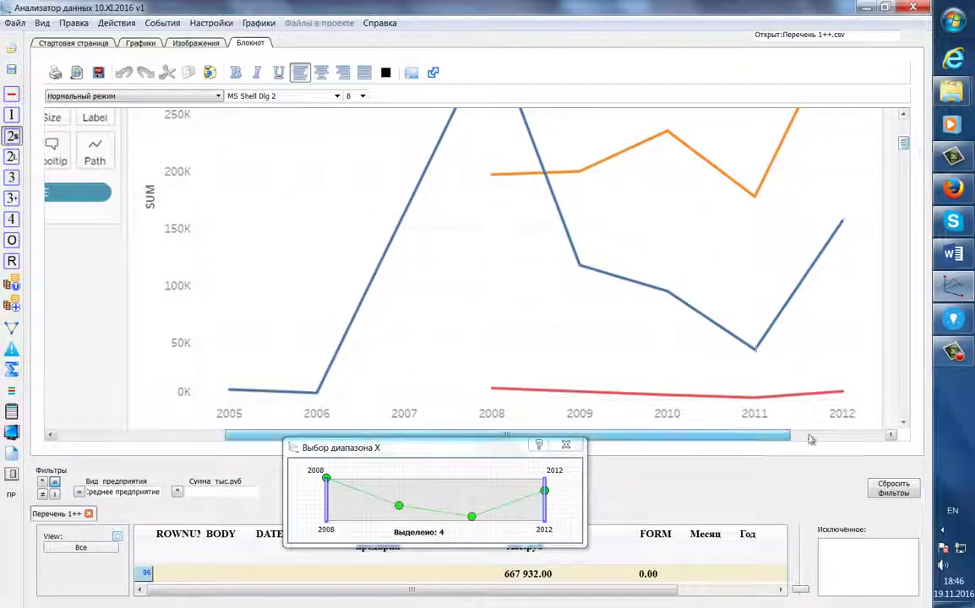
{"action": "left_click_drag", "start_coordinate": [791, 437], "coordinate": [861, 437]}
{"action": "mouse_move", "coordinate": [906, 146]}
{"action": "left_mouse_down"}
{"action": "mouse_move", "coordinate": [908, 133]}
{"action": "mouse_move", "coordinate": [916, 150]}
{"action": "left_mouse_up"}
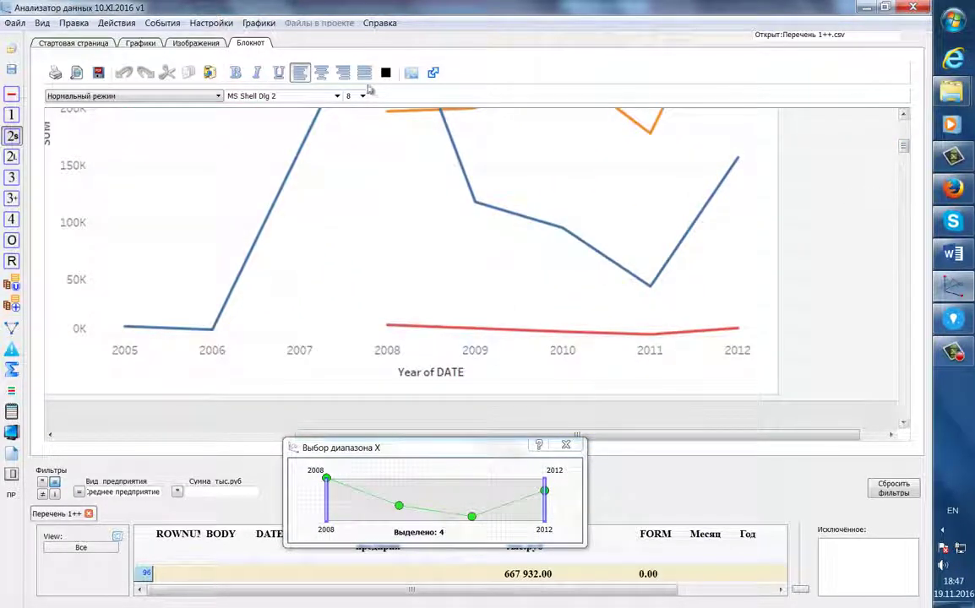
Step: Return to the distribution chart, restore its full set of enterprise types and years, and close the X range window
{"action": "left_click", "coordinate": [148, 46]}
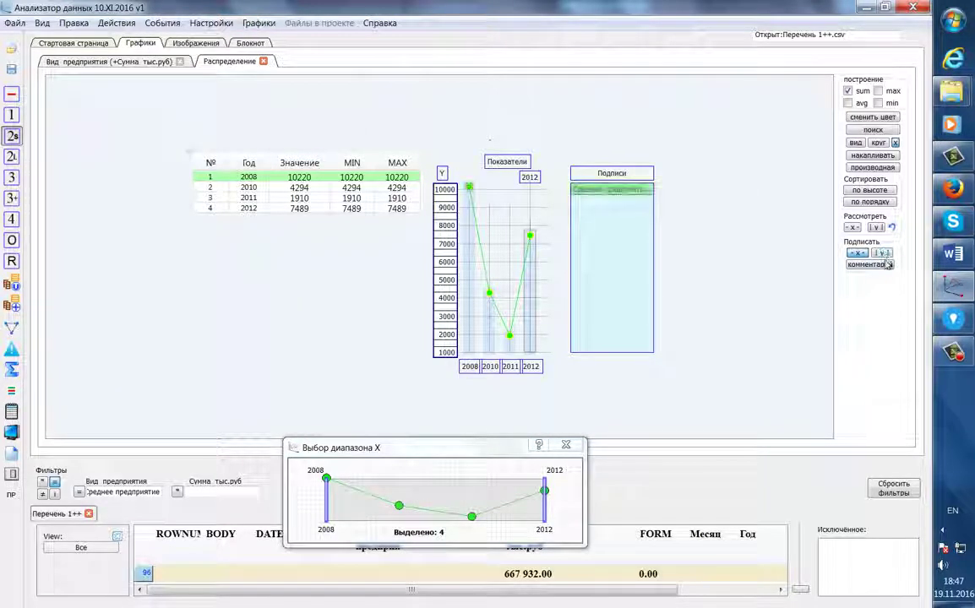
{"action": "left_click", "coordinate": [891, 229]}
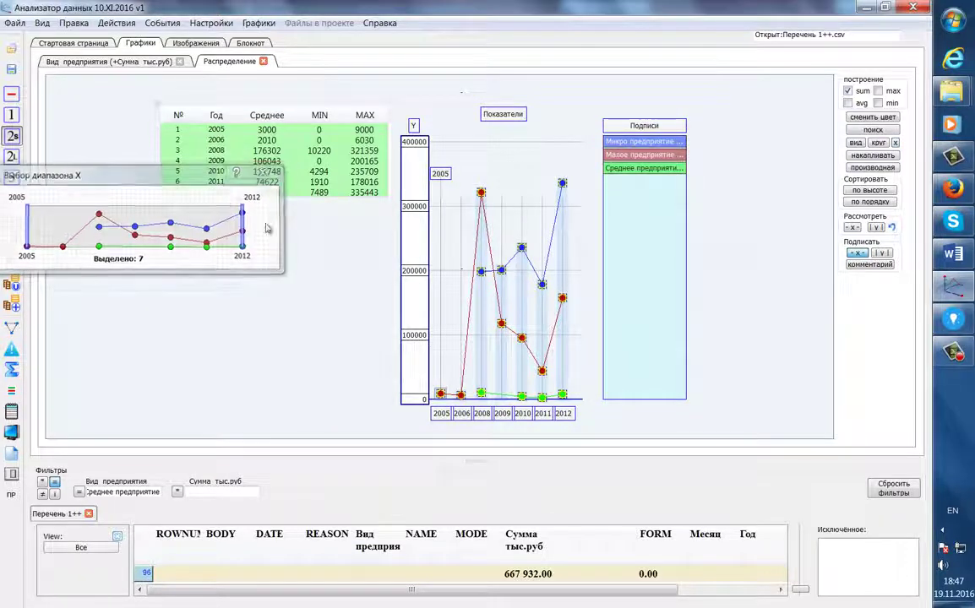
{"action": "left_click", "coordinate": [267, 173]}
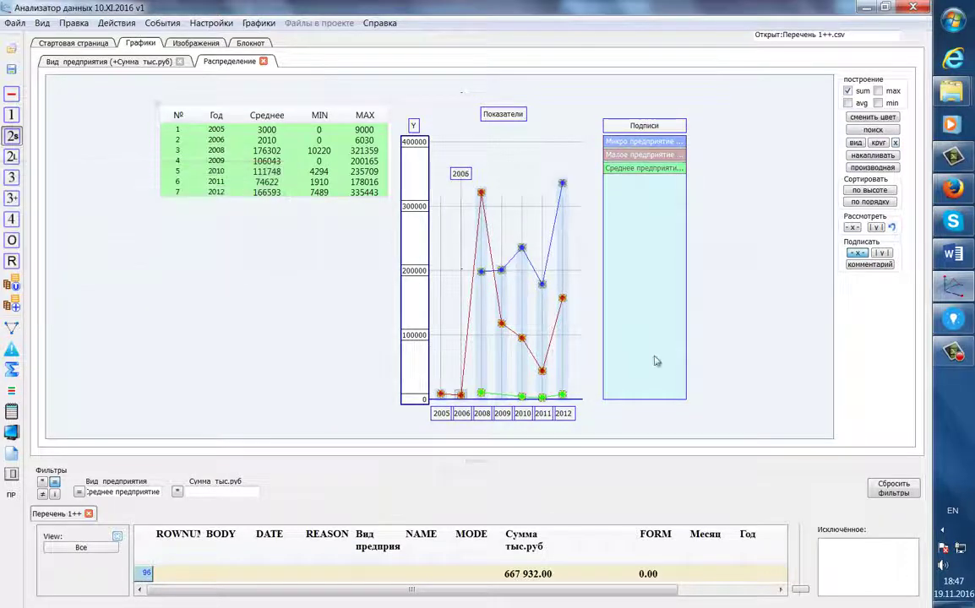
Step: Close the distribution and Вид предприятия charts and enlarge the data table area
{"action": "left_click", "coordinate": [263, 61]}
{"action": "left_click", "coordinate": [180, 62]}
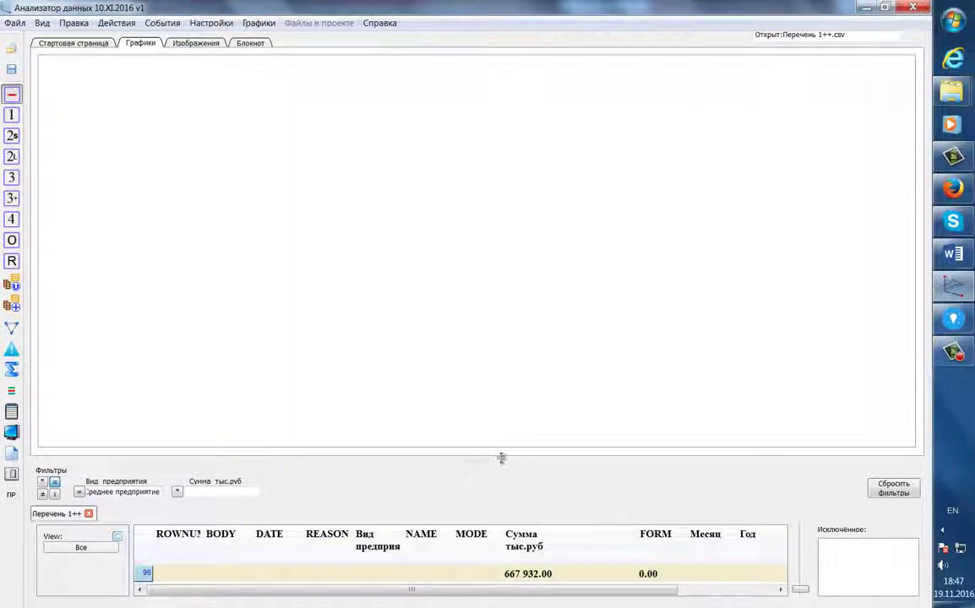
{"action": "left_click_drag", "start_coordinate": [477, 460], "coordinate": [506, 288]}
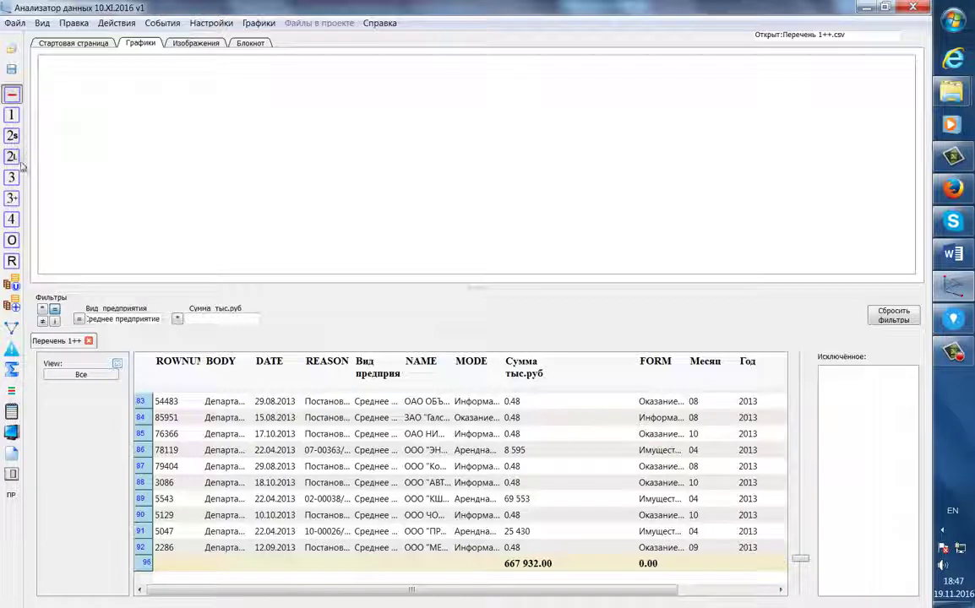
Step: Reset all filters and build a two-parameter chart of Сумма тыс.руб by Вид предприятия
{"action": "left_click", "coordinate": [12, 137]}
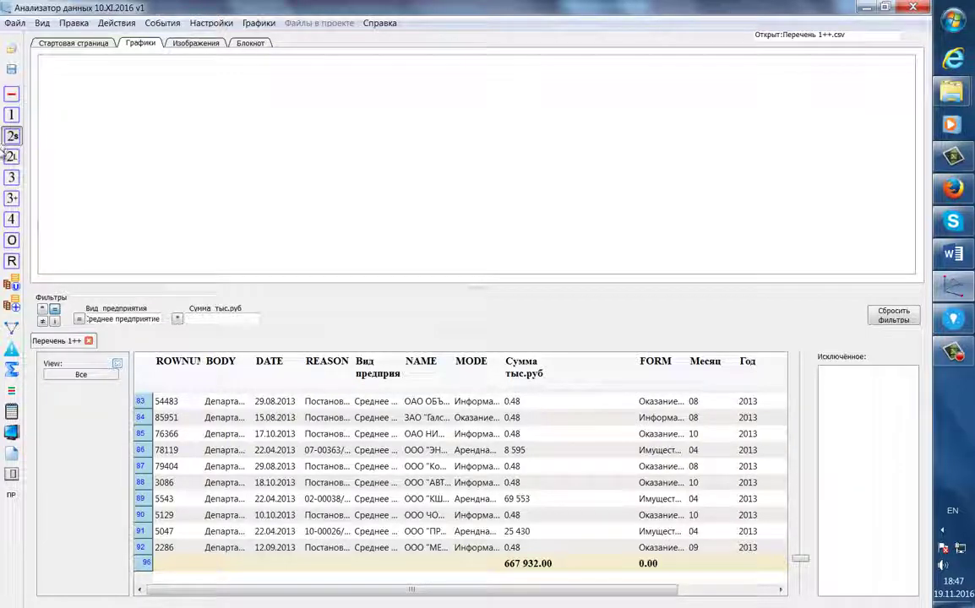
{"action": "left_click", "coordinate": [894, 316]}
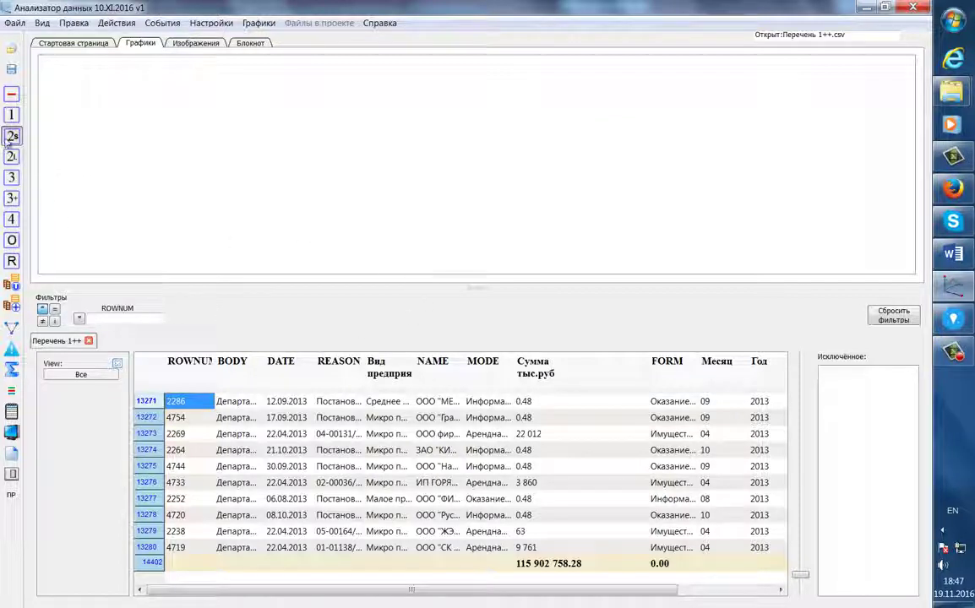
{"action": "left_click", "coordinate": [12, 115]}
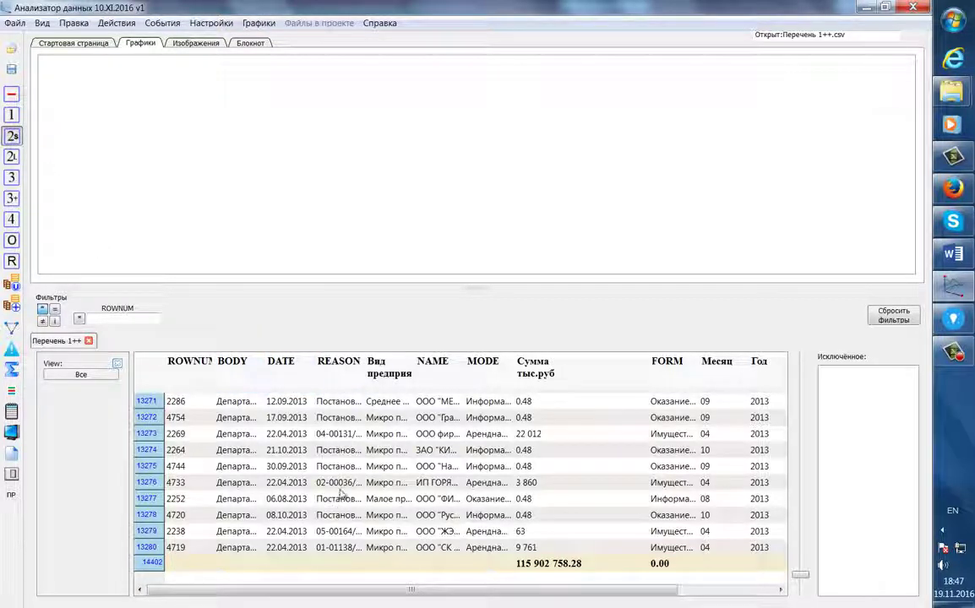
{"action": "left_click", "coordinate": [385, 385]}
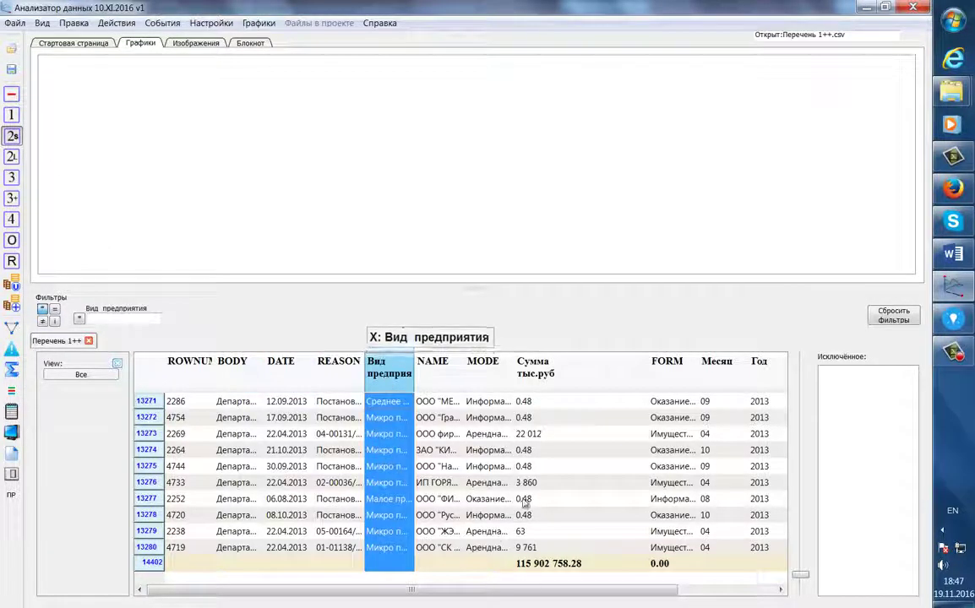
{"action": "left_click", "coordinate": [534, 376]}
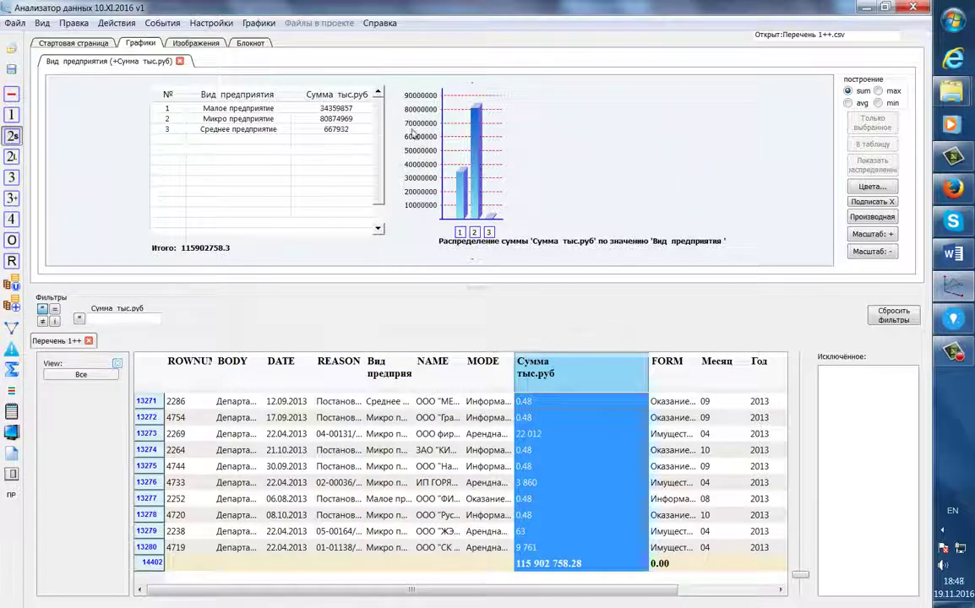
Step: Sort the enterprise types by Сумма тыс.руб in descending order and filter the data to Малое предприятие
{"action": "left_click", "coordinate": [319, 95]}
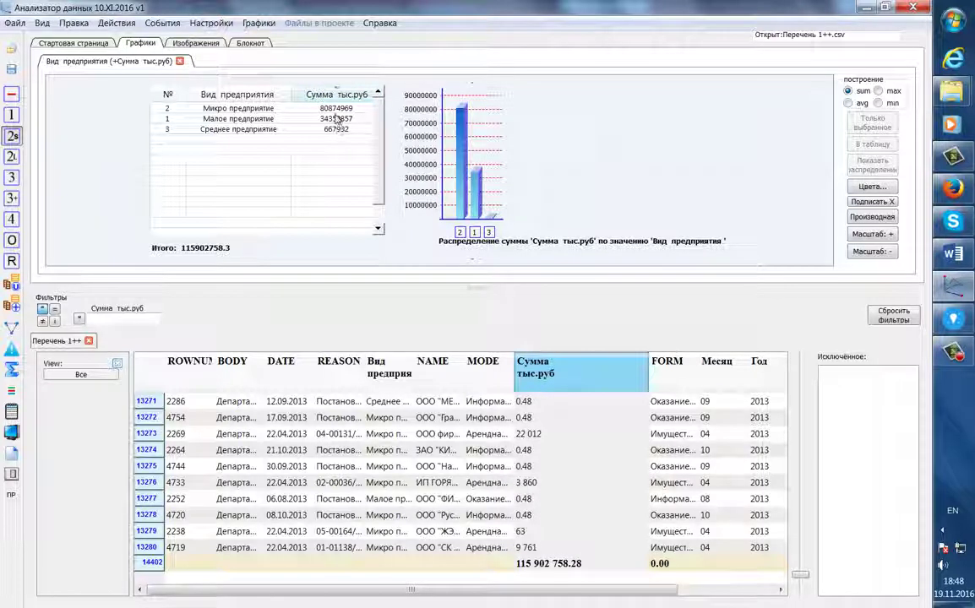
{"action": "left_click", "coordinate": [337, 120]}
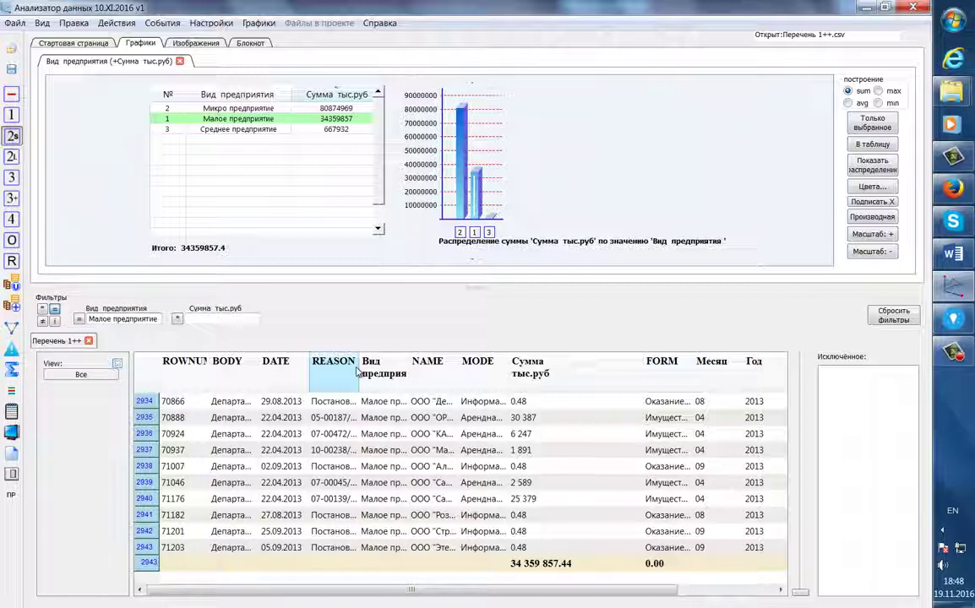
Step: Widen the NAME column and build a line chart of Сумма тыс.руб by NAME
{"action": "left_click_drag", "start_coordinate": [456, 365], "coordinate": [611, 366]}
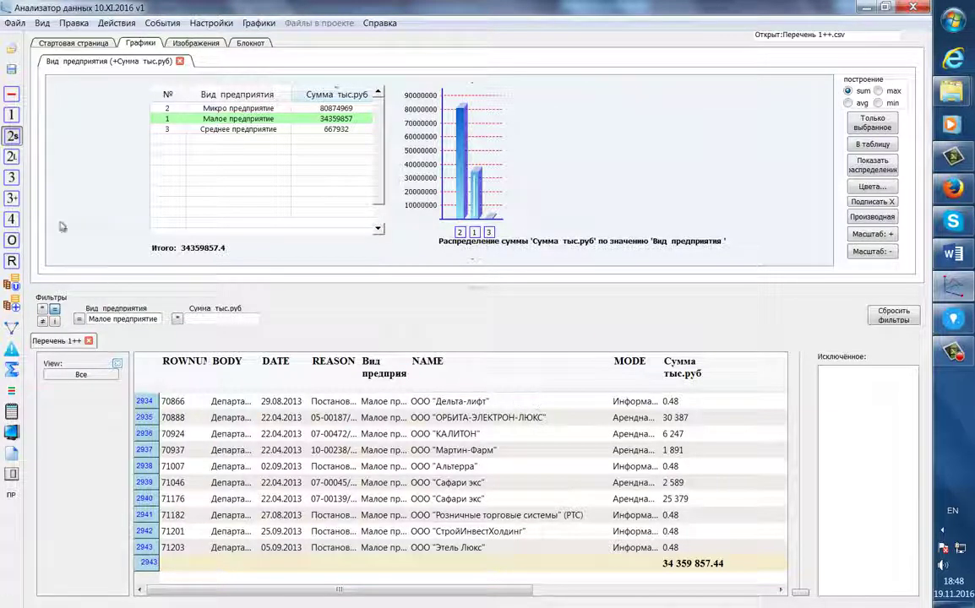
{"action": "left_click", "coordinate": [12, 156]}
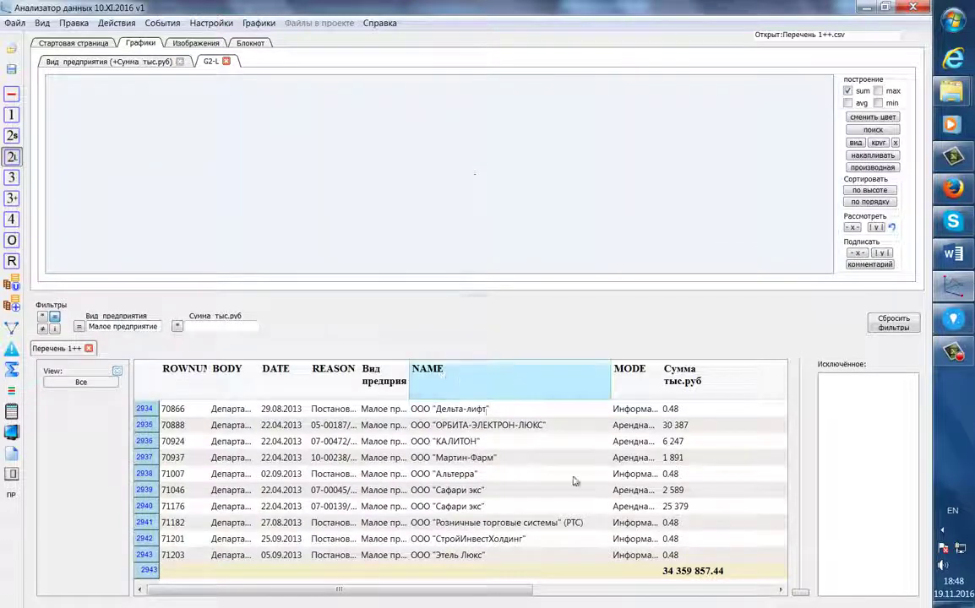
{"action": "left_click", "coordinate": [442, 384]}
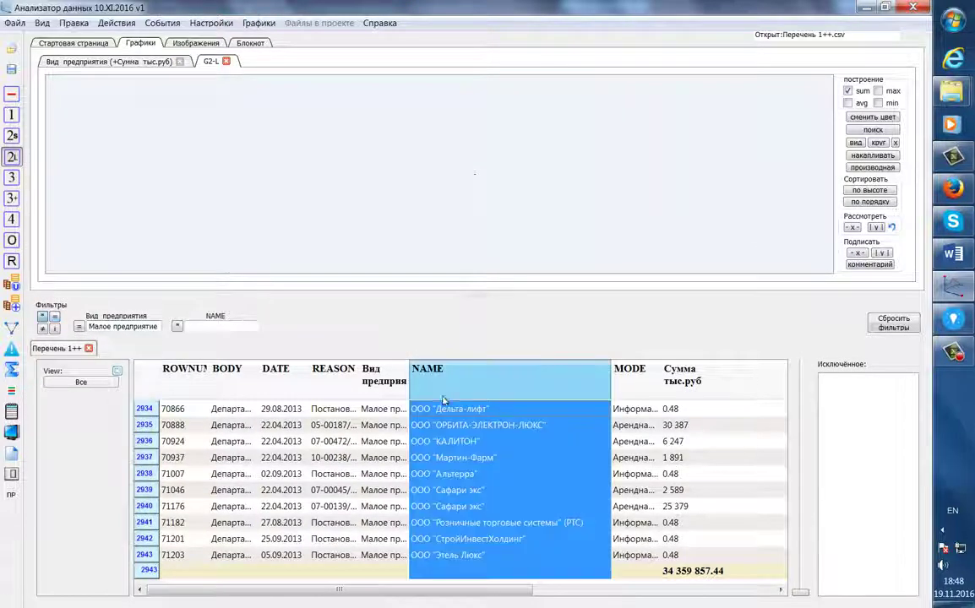
{"action": "left_click", "coordinate": [679, 385]}
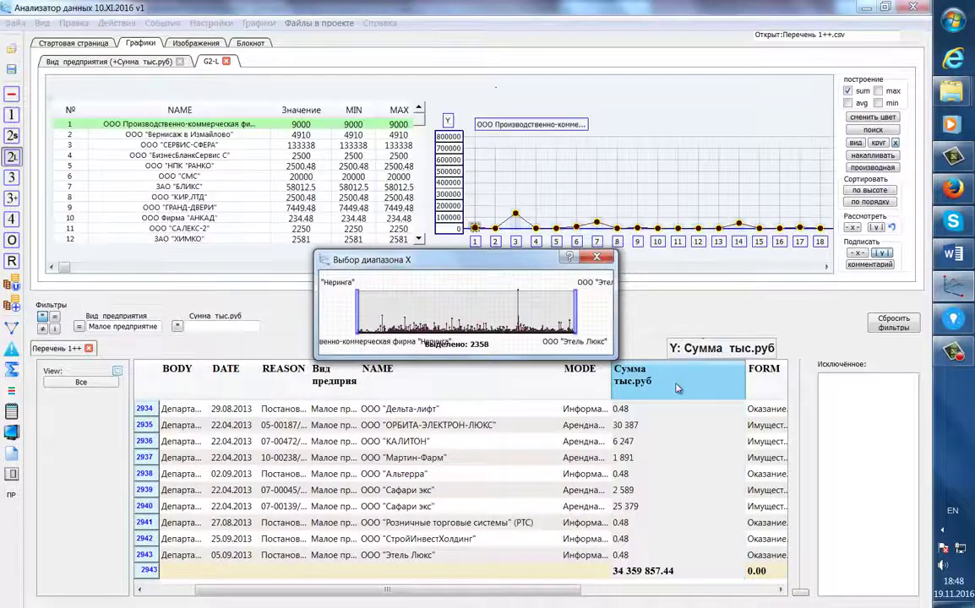
Step: Sort the line chart's organizations by height and move the X range window clear of the plot
{"action": "left_click_drag", "start_coordinate": [503, 263], "coordinate": [482, 358]}
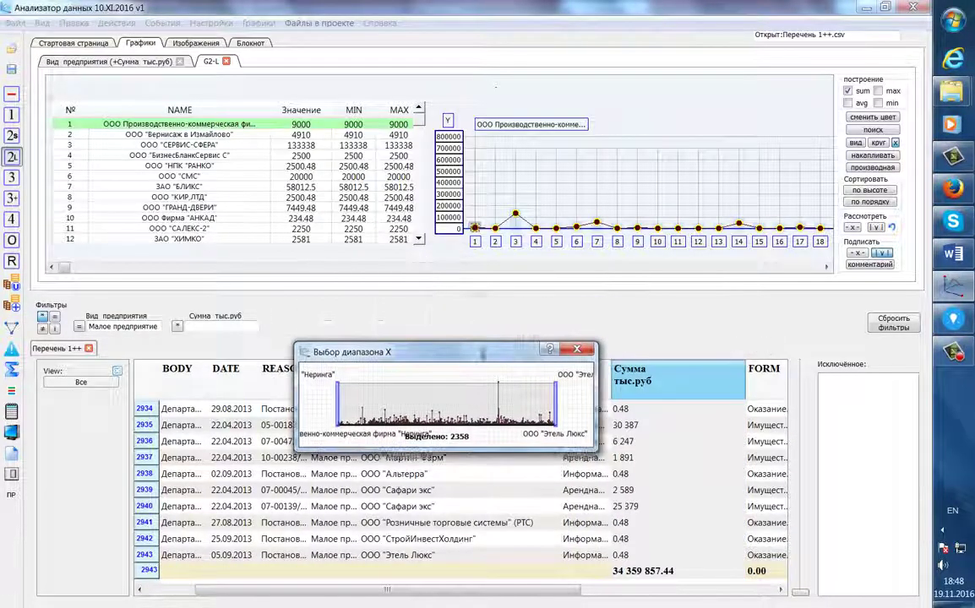
{"action": "left_click", "coordinate": [93, 267]}
{"action": "left_click_drag", "start_coordinate": [106, 278], "coordinate": [343, 266]}
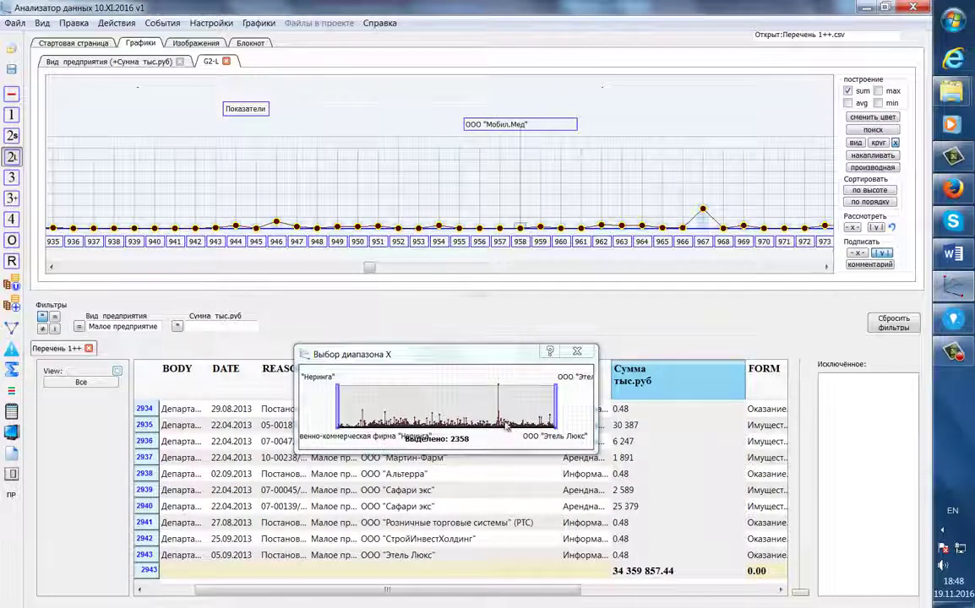
{"action": "left_click", "coordinate": [883, 192]}
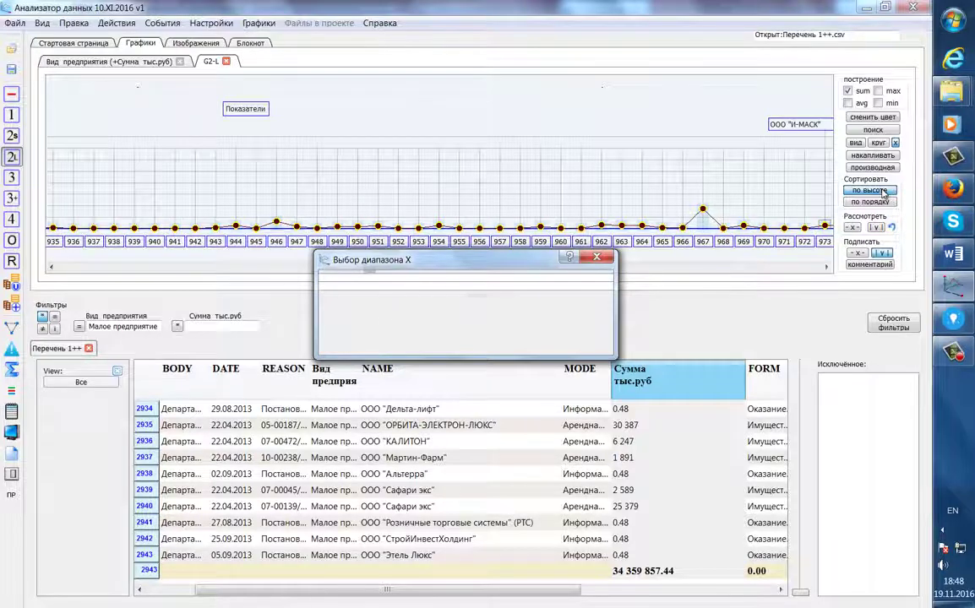
{"action": "left_click_drag", "start_coordinate": [504, 266], "coordinate": [522, 344]}
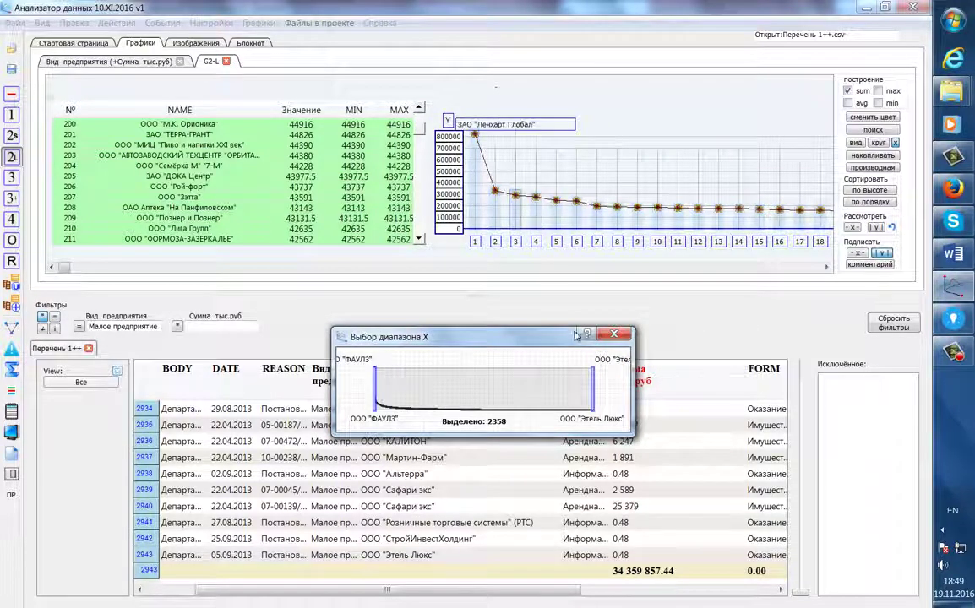
{"action": "left_click_drag", "start_coordinate": [521, 347], "coordinate": [299, 128]}
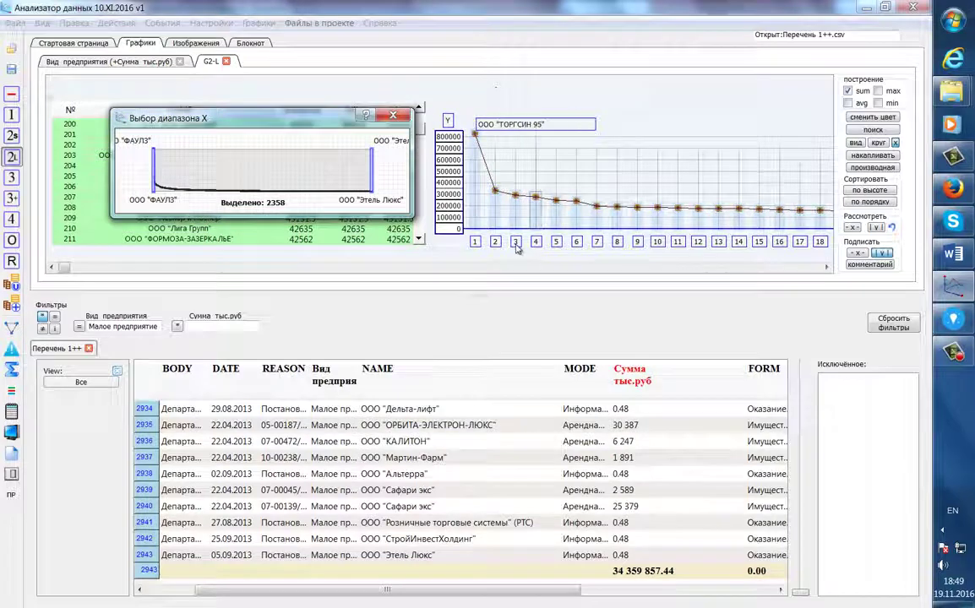
Step: Show the table rows behind the chart's third point, then those behind the second point, ООО "Северо-Крылатский торговый дом"
{"action": "left_click", "coordinate": [517, 245]}
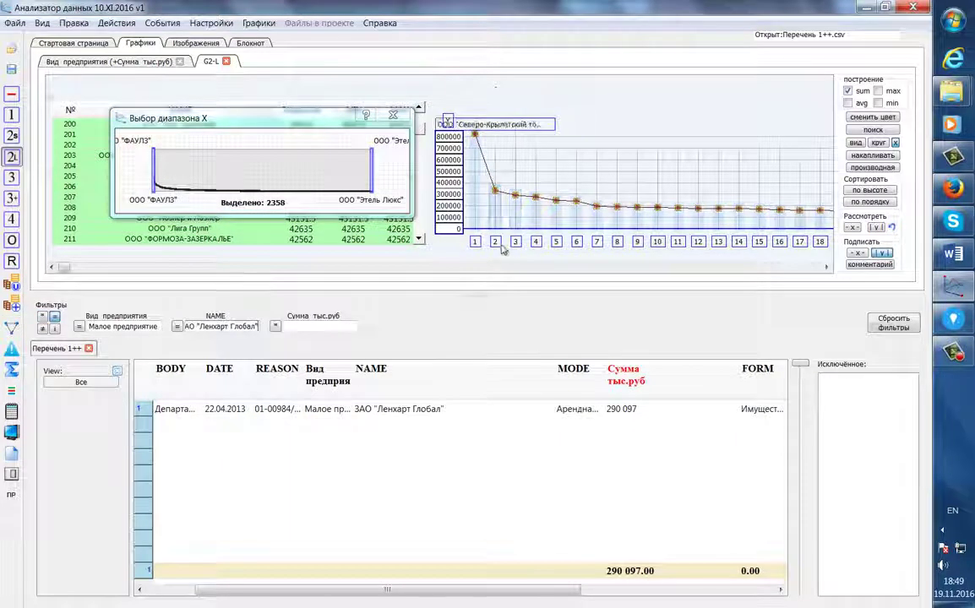
{"action": "left_click", "coordinate": [497, 243]}
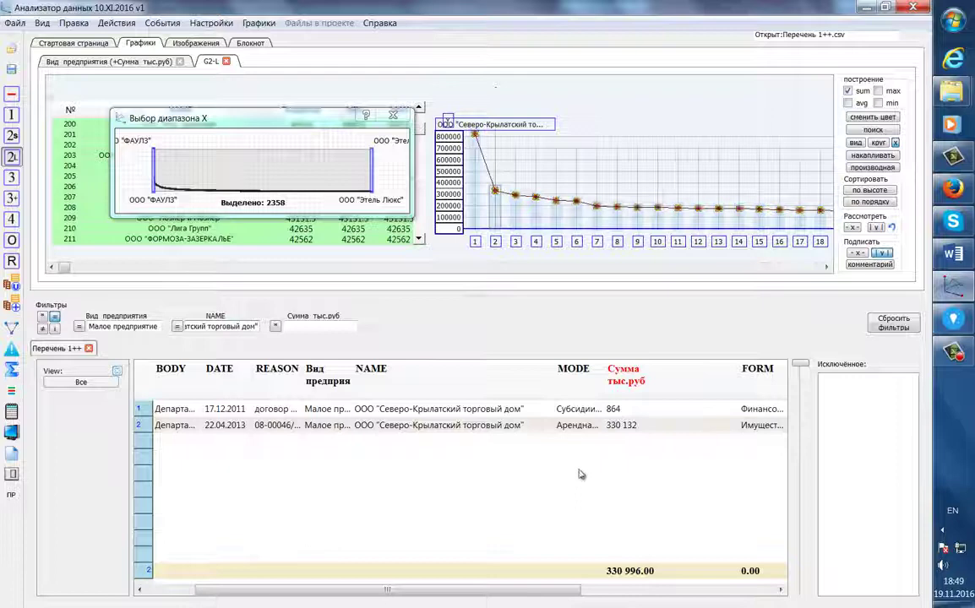
{"action": "left_click_drag", "start_coordinate": [559, 591], "coordinate": [427, 591]}
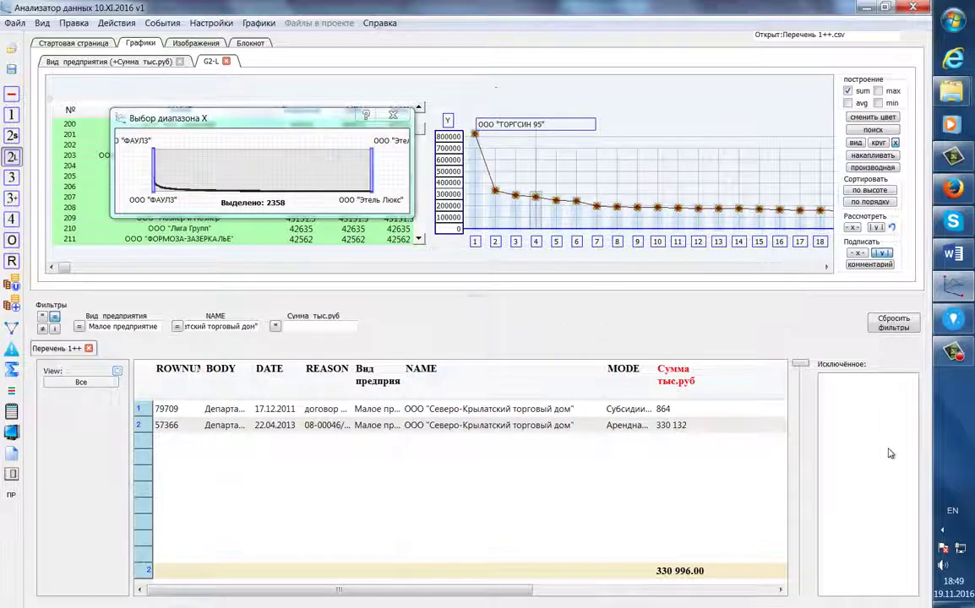
Step: Switch to TIBCO Spotfire and close the bar chart of SUM by DATE
{"action": "left_click", "coordinate": [958, 323]}
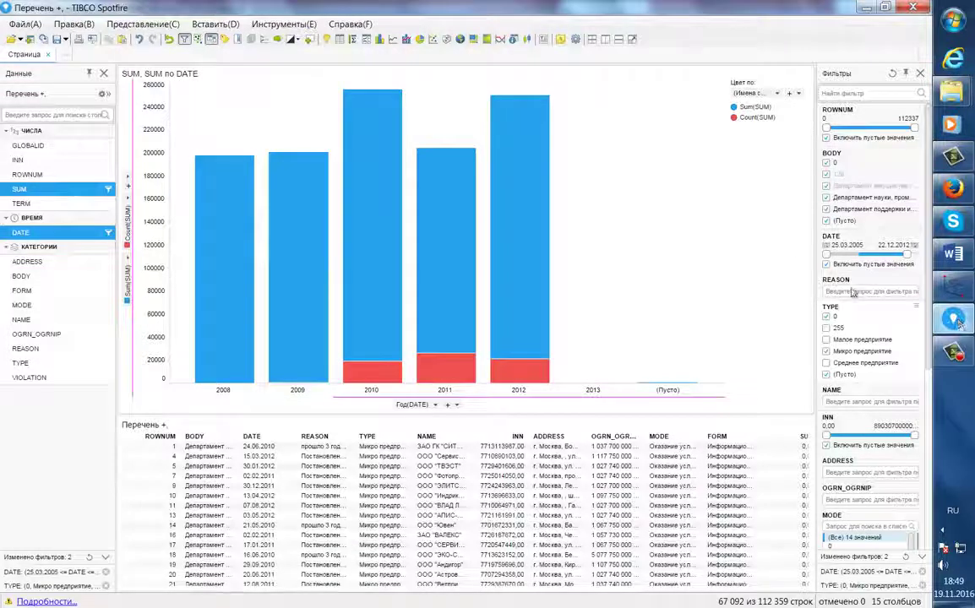
{"action": "right_click", "coordinate": [638, 225]}
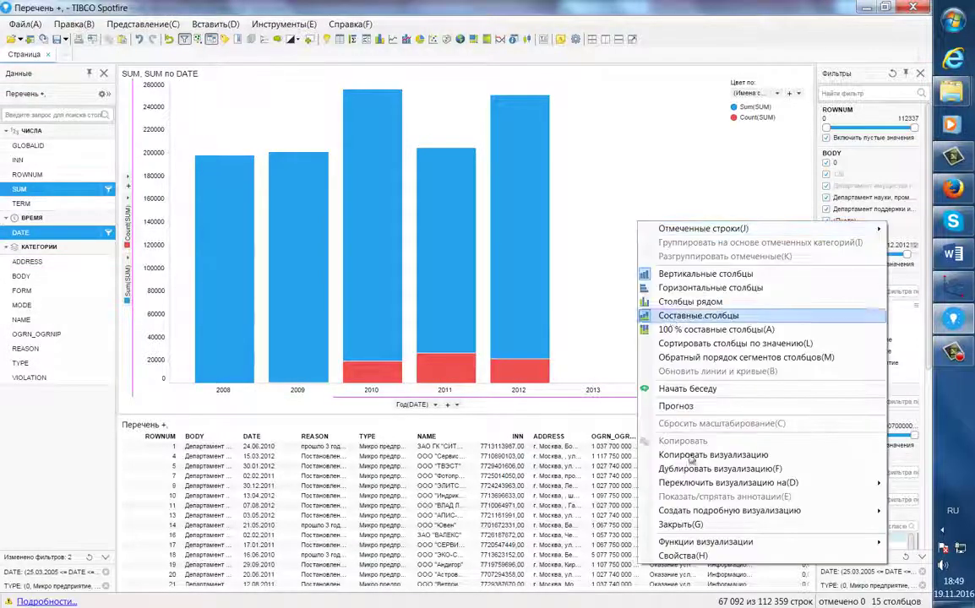
{"action": "left_click", "coordinate": [680, 525]}
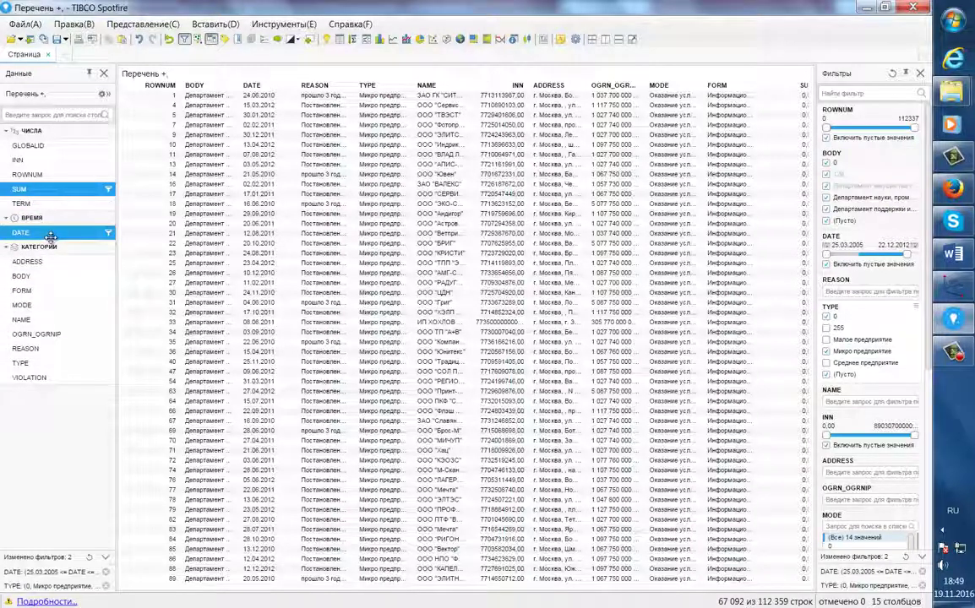
Step: Add a new bar chart and set its category axis to NAME
{"action": "left_click", "coordinate": [19, 323]}
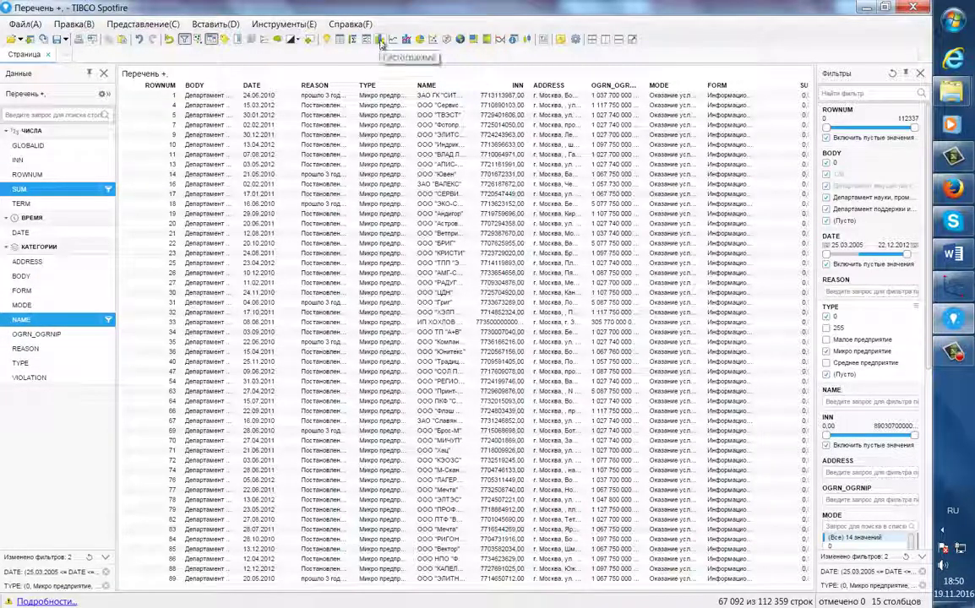
{"action": "left_click", "coordinate": [381, 41]}
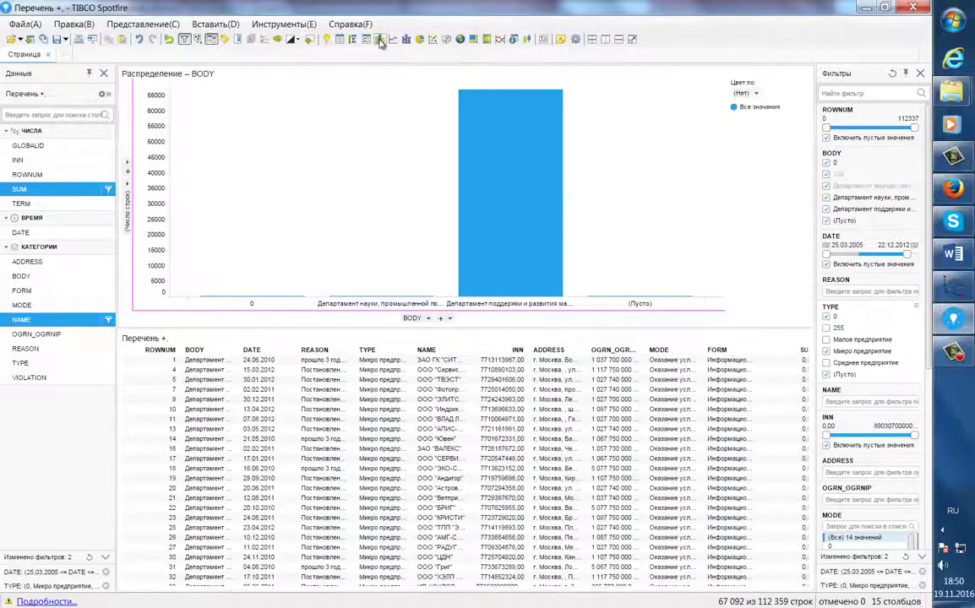
{"action": "left_click", "coordinate": [430, 320]}
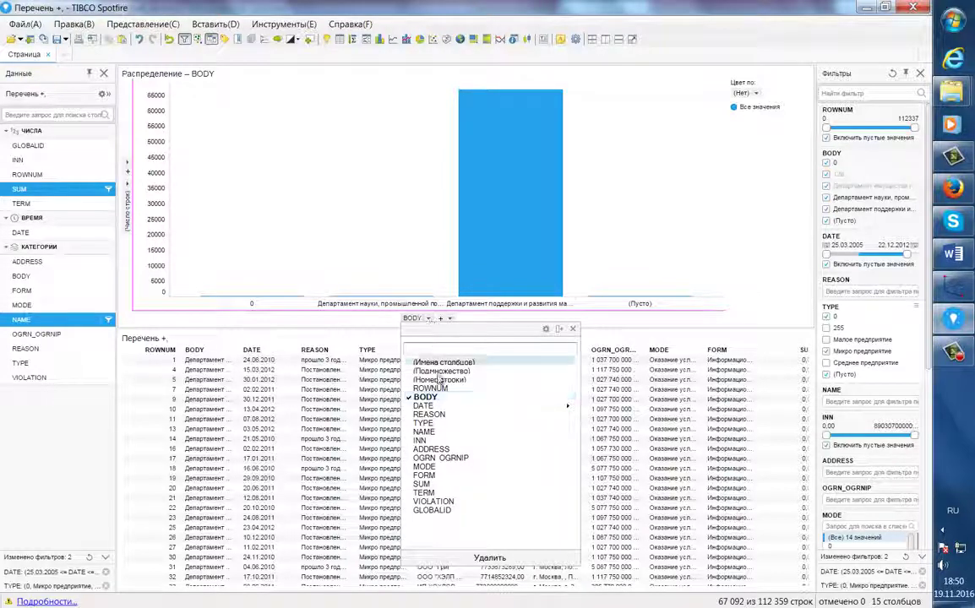
{"action": "left_click", "coordinate": [425, 432]}
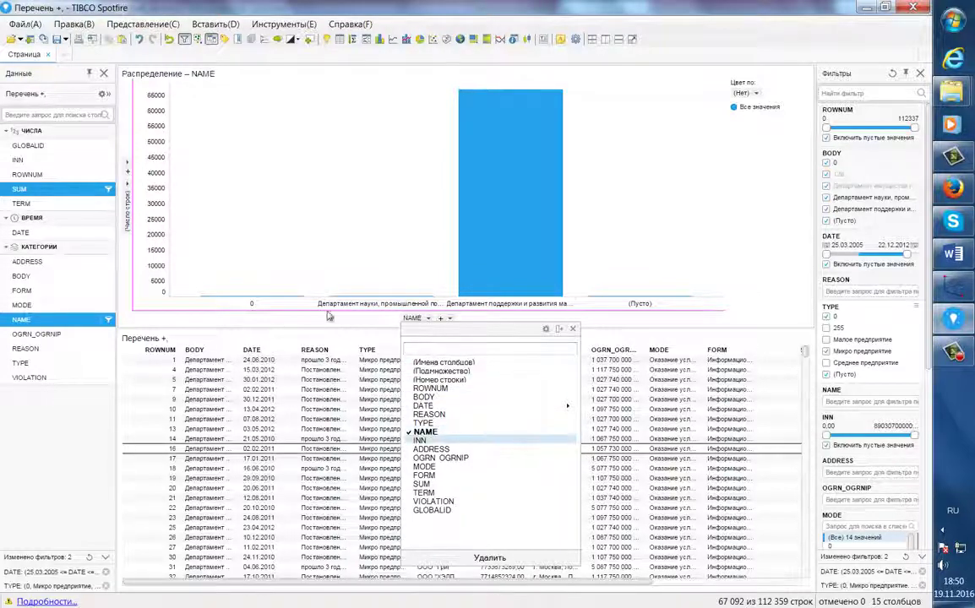
{"action": "left_click", "coordinate": [659, 220]}
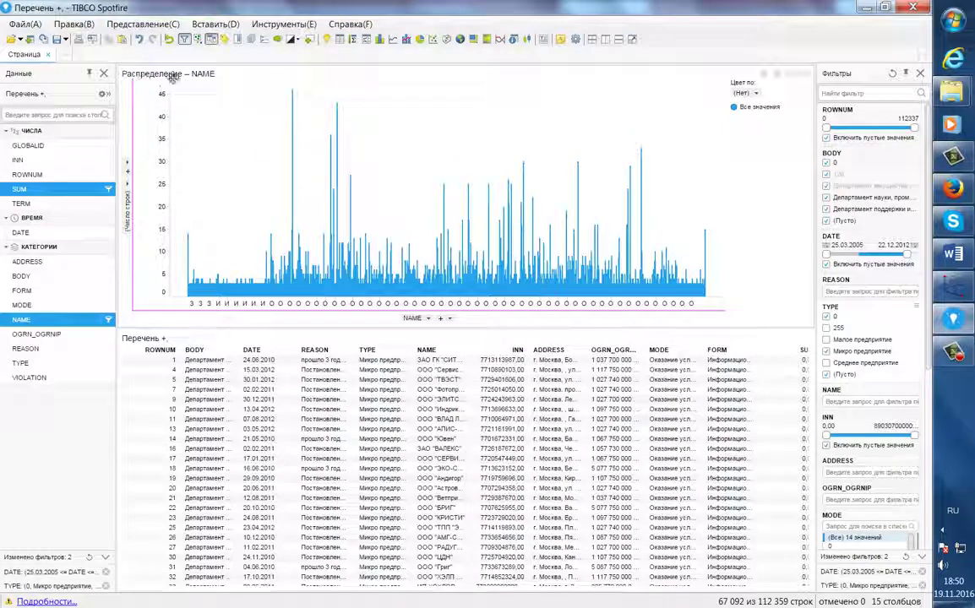
Step: Set the bar chart's value axis to Sum (Сумма) of SUM and sort the bars by value
{"action": "left_click", "coordinate": [127, 192]}
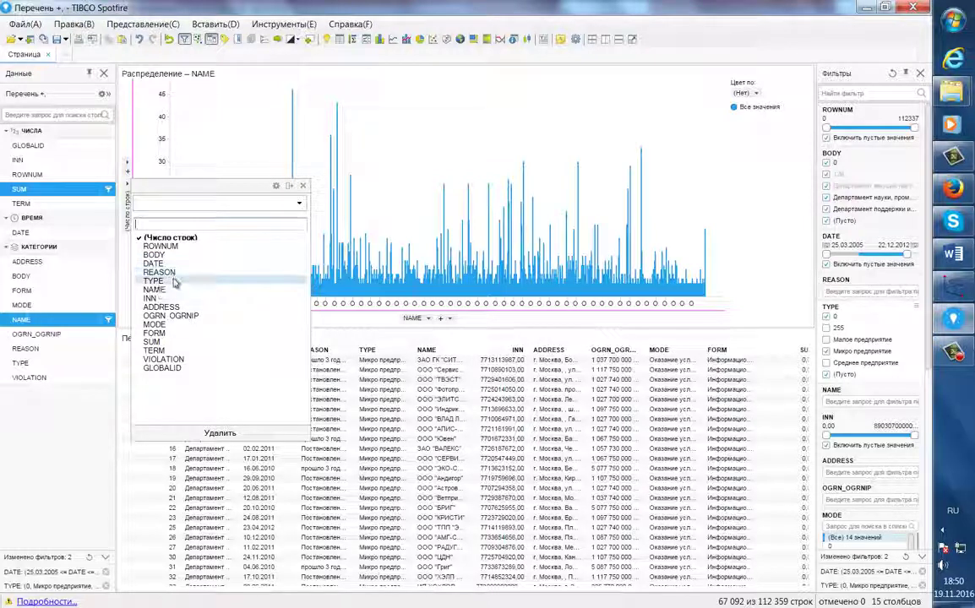
{"action": "left_click", "coordinate": [153, 341]}
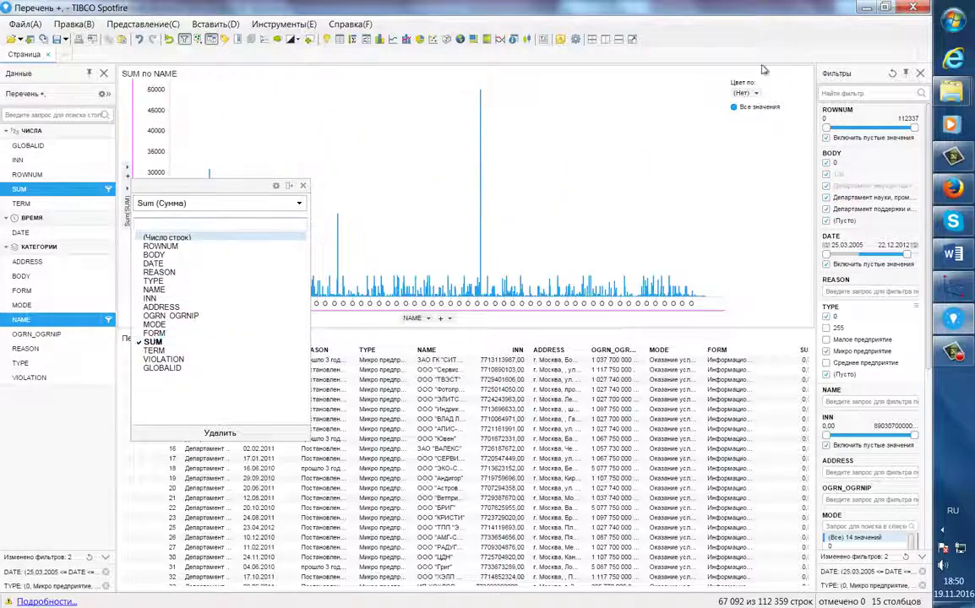
{"action": "left_click", "coordinate": [617, 150]}
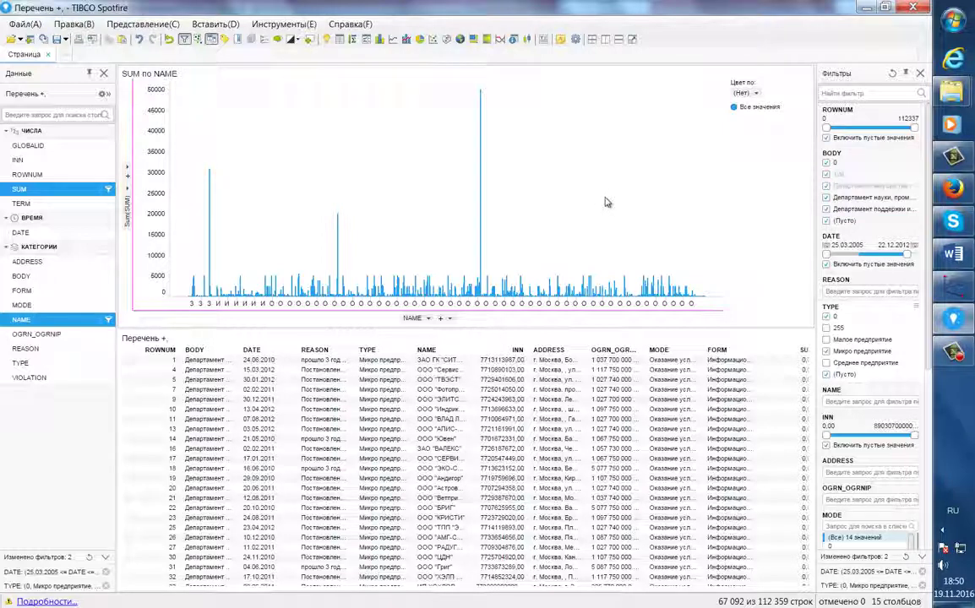
{"action": "right_click", "coordinate": [358, 147]}
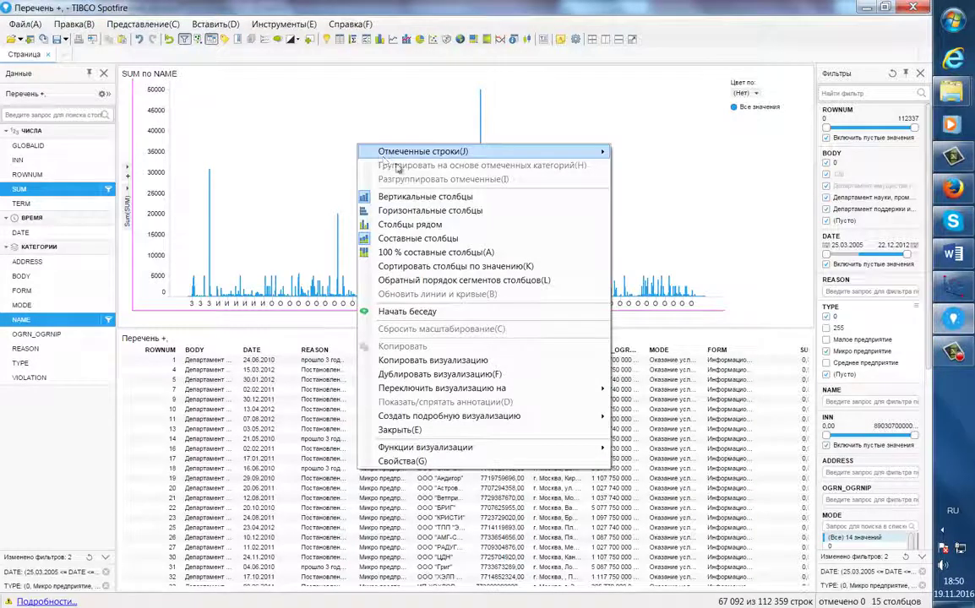
{"action": "left_click", "coordinate": [438, 267]}
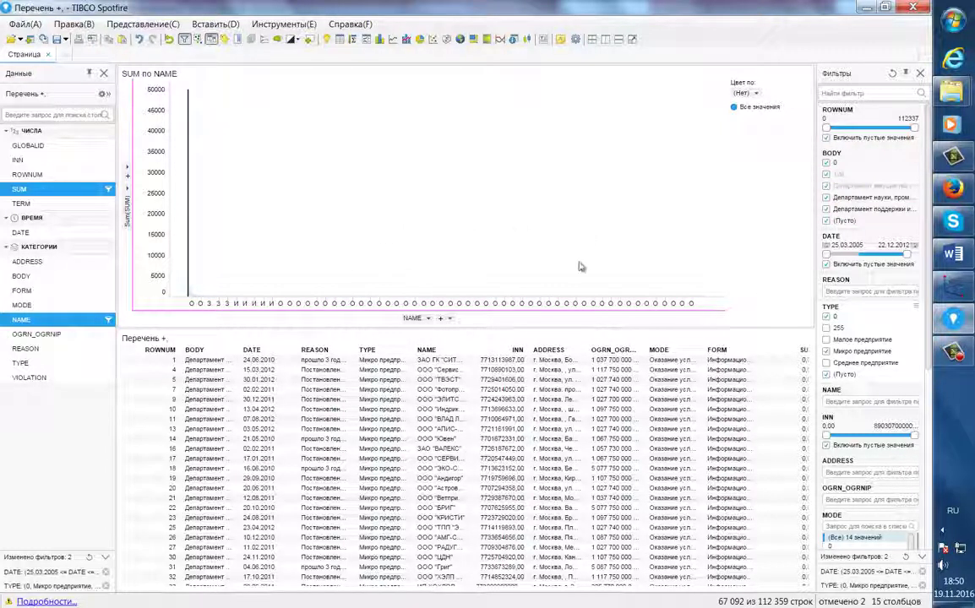
Step: Show the category axis zoom slider and narrow its range to the first few dozen organizations with the highest sums
{"action": "right_click", "coordinate": [427, 213]}
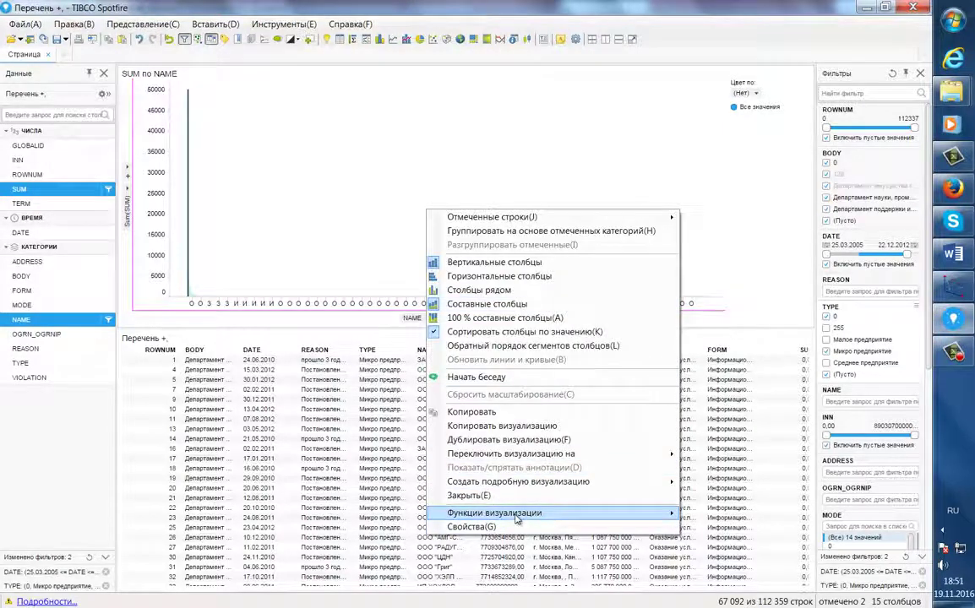
{"action": "mouse_move", "coordinate": [517, 519]}
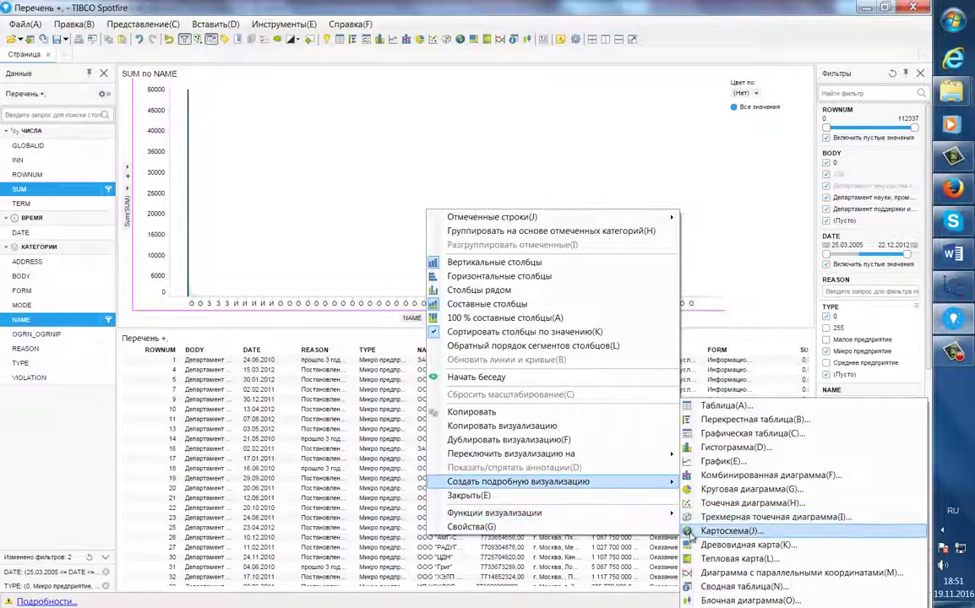
{"action": "mouse_move", "coordinate": [630, 513]}
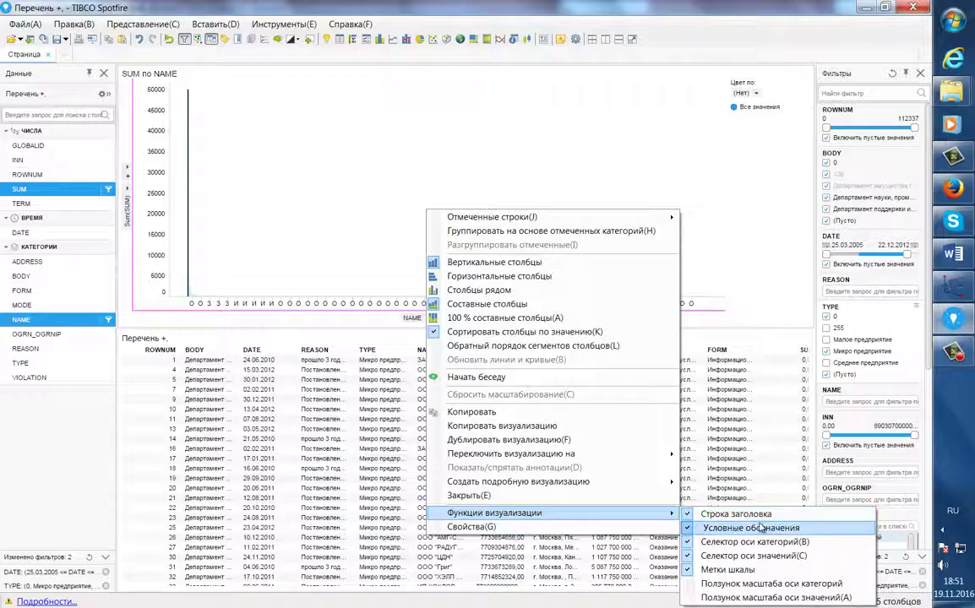
{"action": "left_click", "coordinate": [800, 586]}
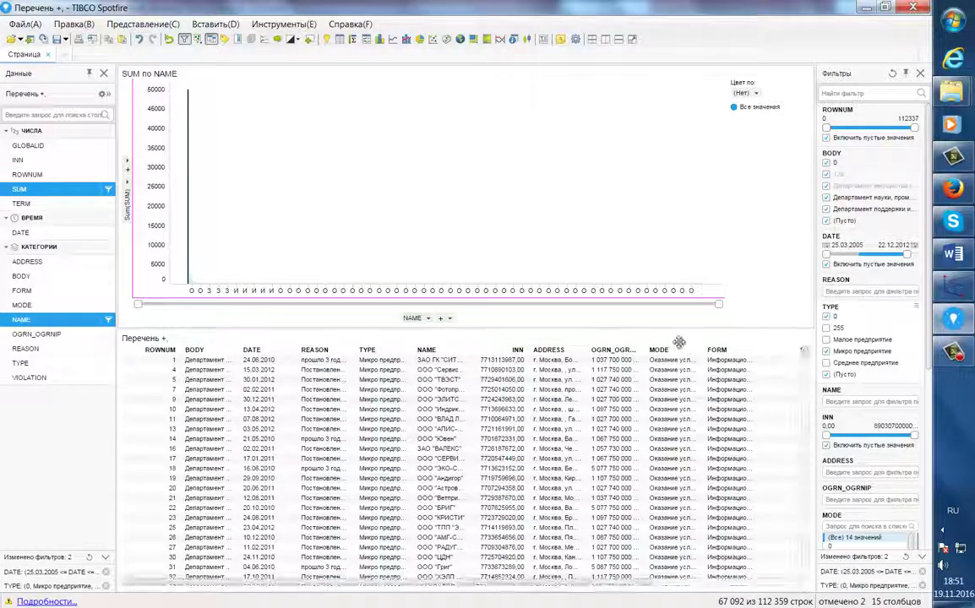
{"action": "left_click_drag", "start_coordinate": [720, 311], "coordinate": [163, 306]}
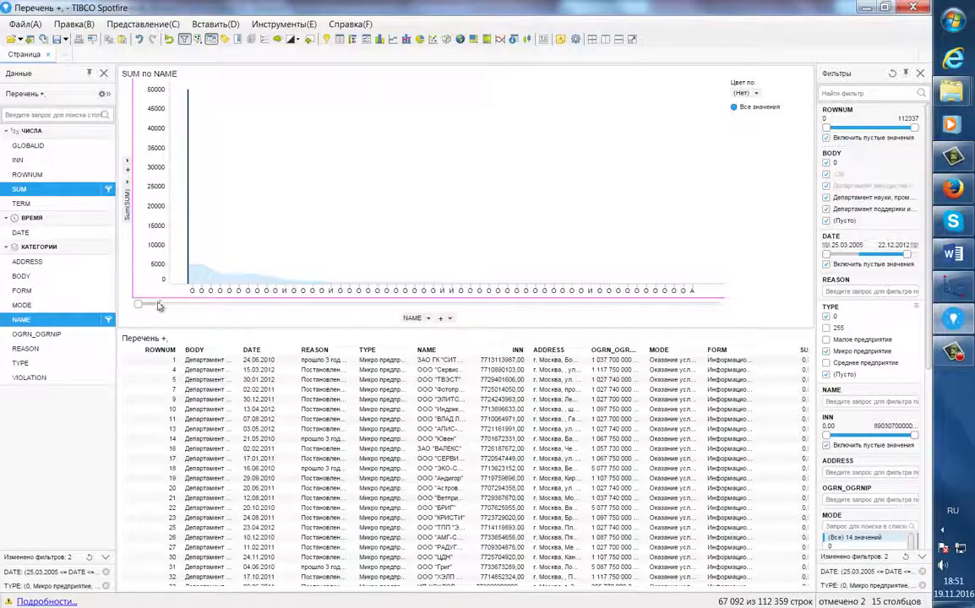
{"action": "left_click_drag", "start_coordinate": [163, 310], "coordinate": [140, 310]}
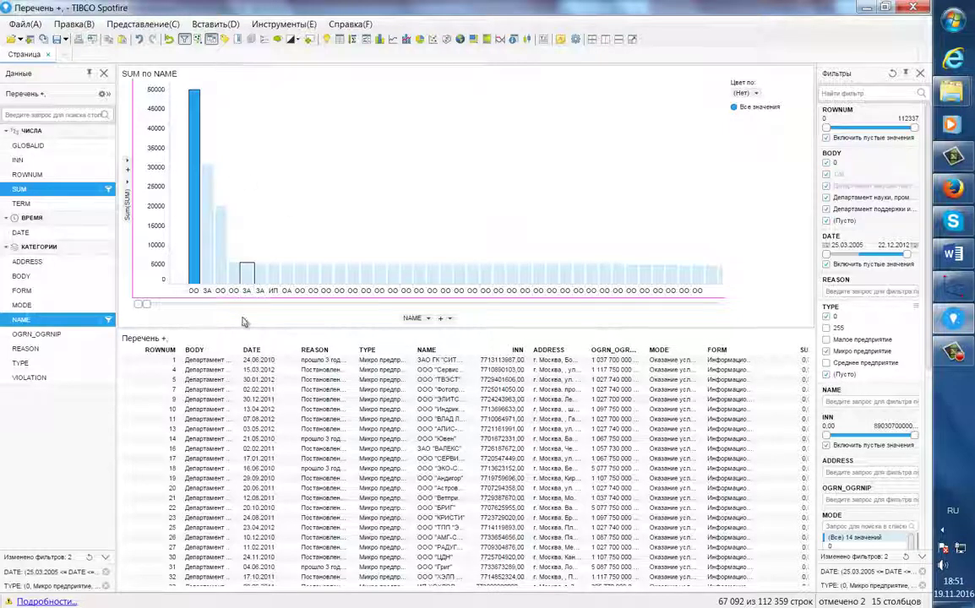
Step: Check the organization and sum behind the tallest bar, and mark the sixteenth bar in the chart
{"action": "mouse_move", "coordinate": [218, 286]}
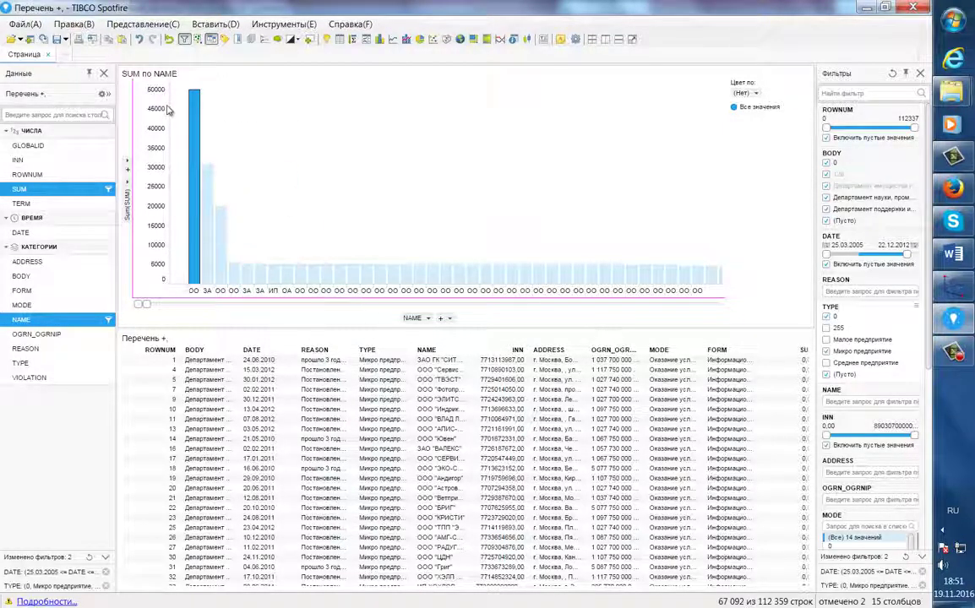
{"action": "mouse_move", "coordinate": [196, 107]}
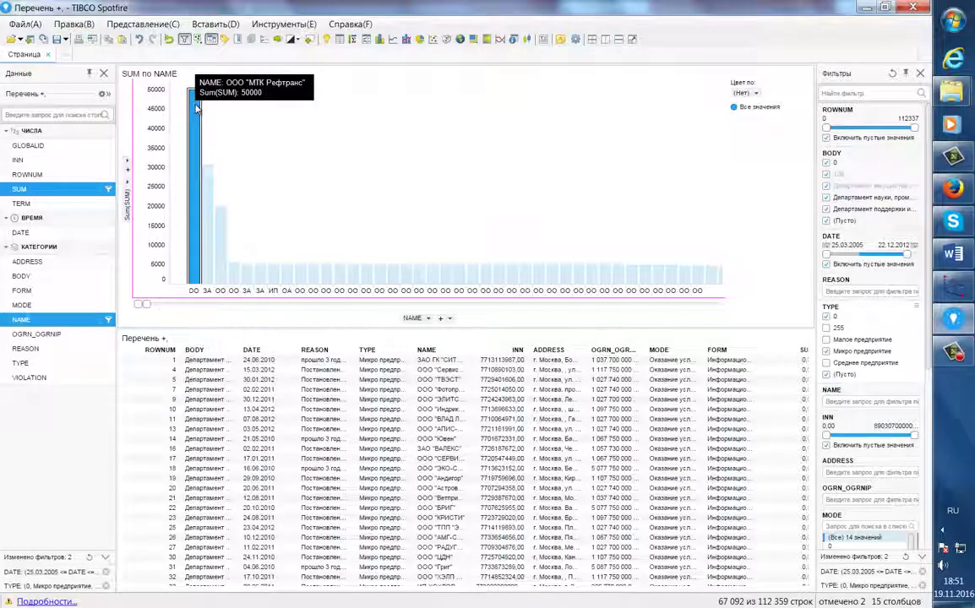
{"action": "left_click", "coordinate": [393, 275]}
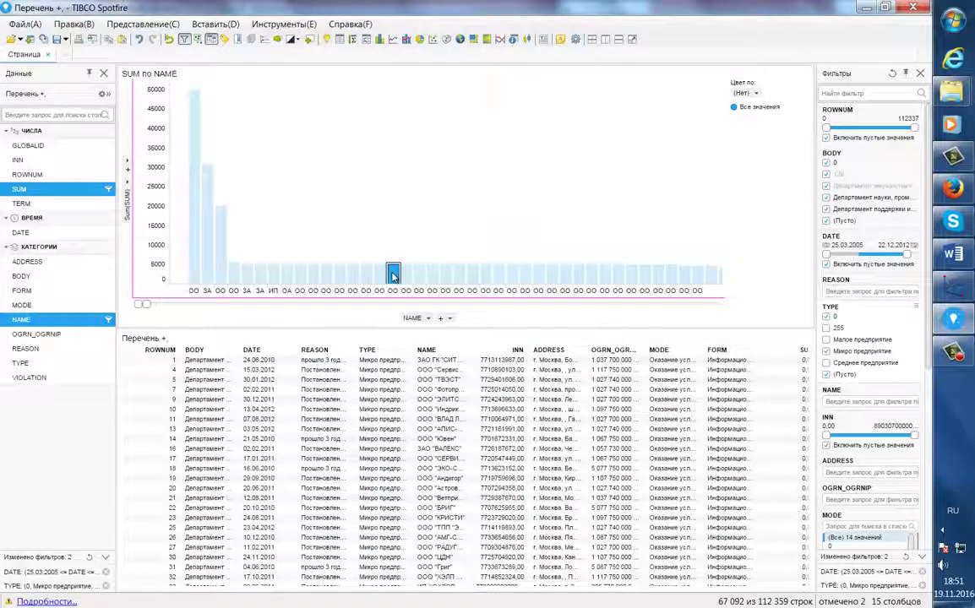